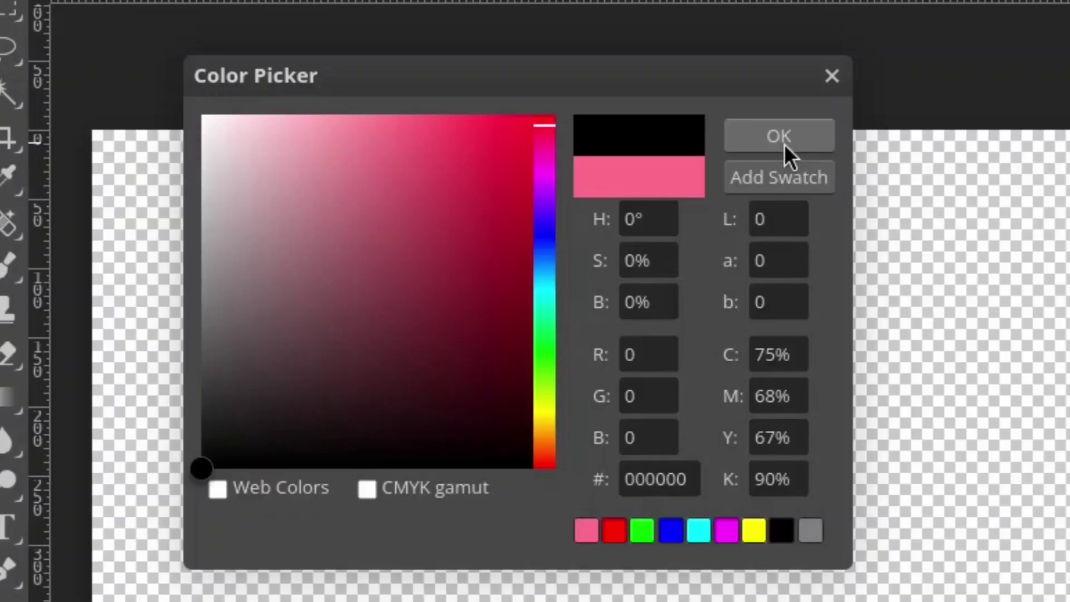
Add a black color fill layer over the canvas and bring in the logo and jail-bar images
left_click(783, 142)
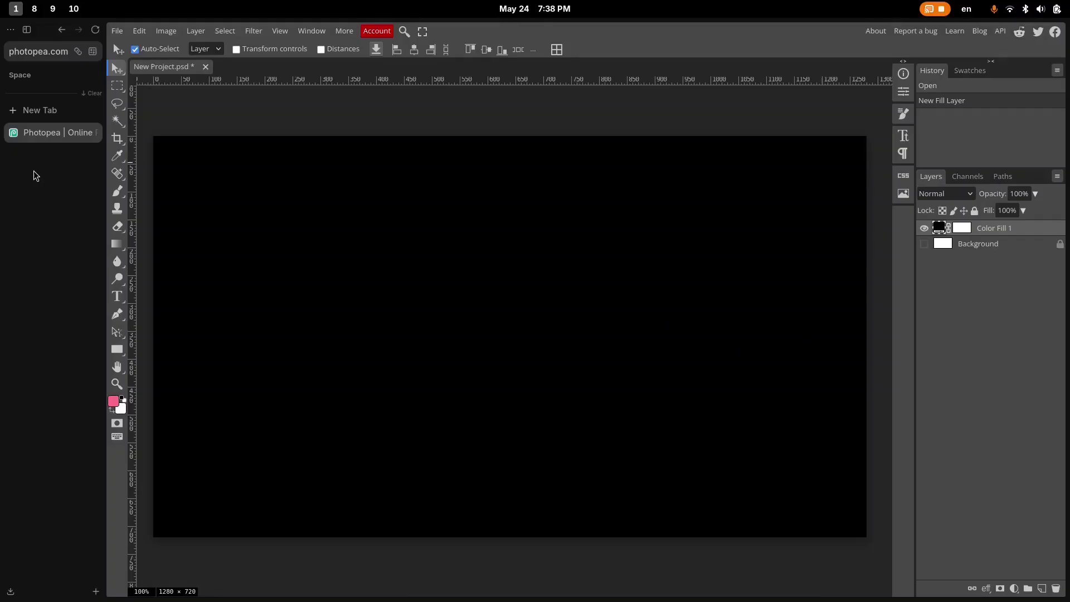
key("super")
left_click(573, 317)
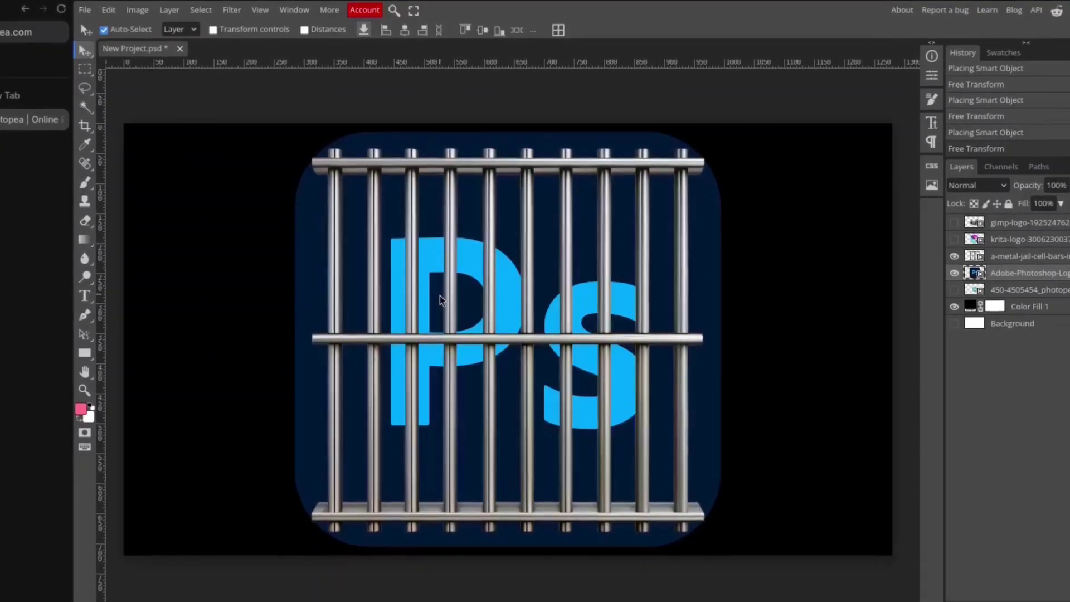
Activate Ctrl in the on-screen modifier keys and enable transform controls for the Photoshop logo layer
key("ctrl+t")
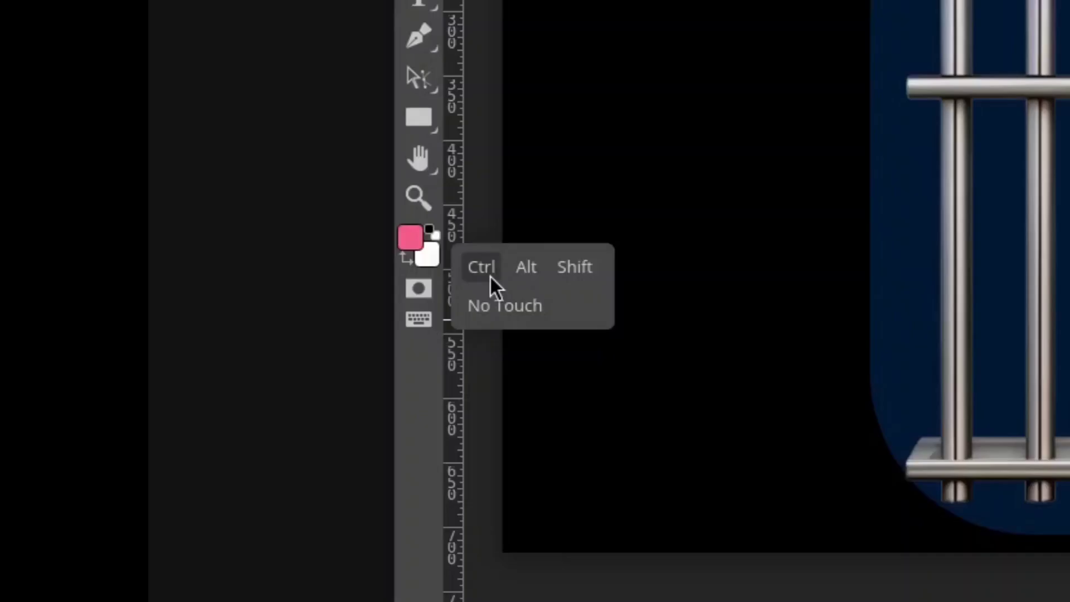
left_click_drag(154, 537, 505, 447)
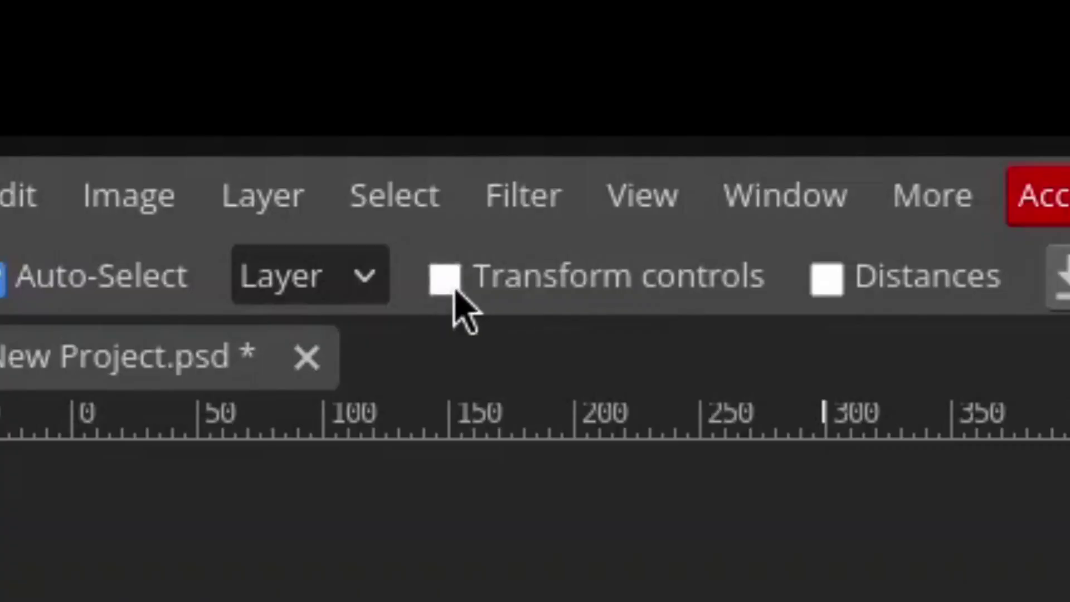
left_click(236, 49)
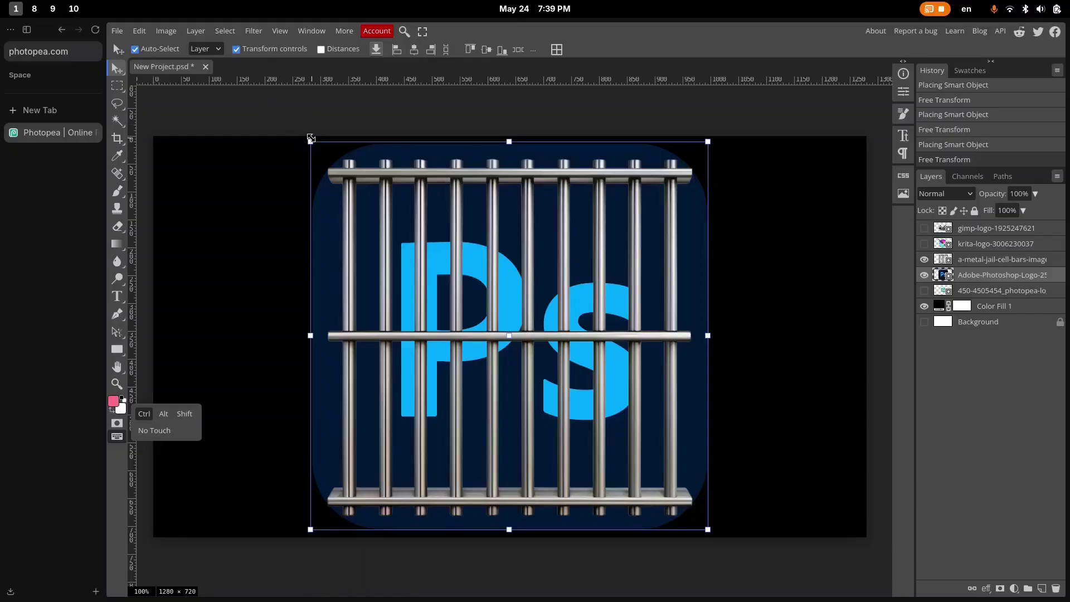
Scale down the Photoshop logo and move it to the right half of the canvas
left_click_drag(310, 138, 339, 178)
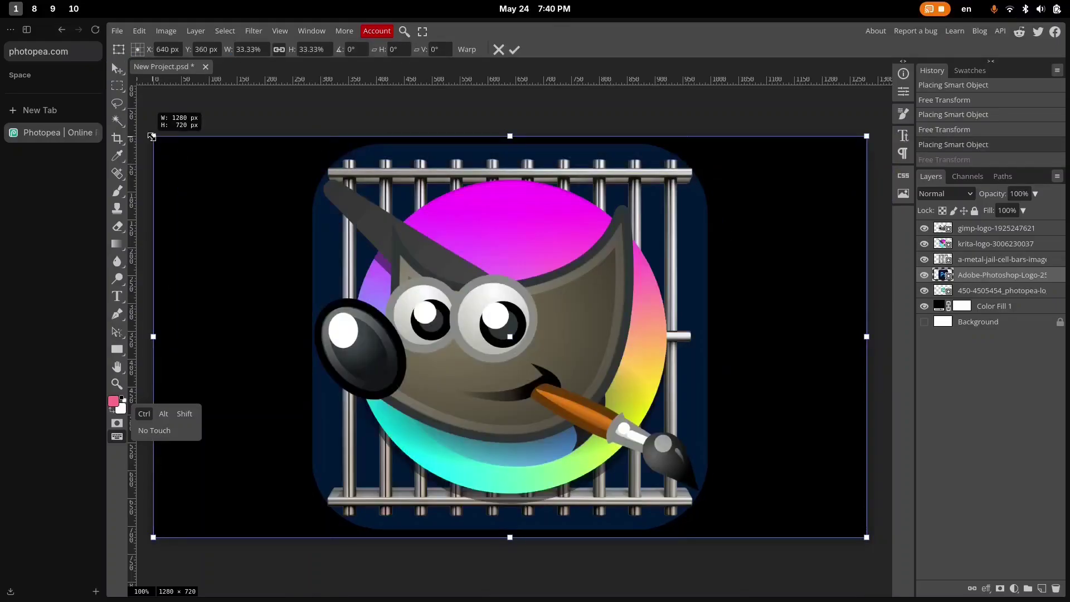
left_click_drag(152, 137, 251, 226)
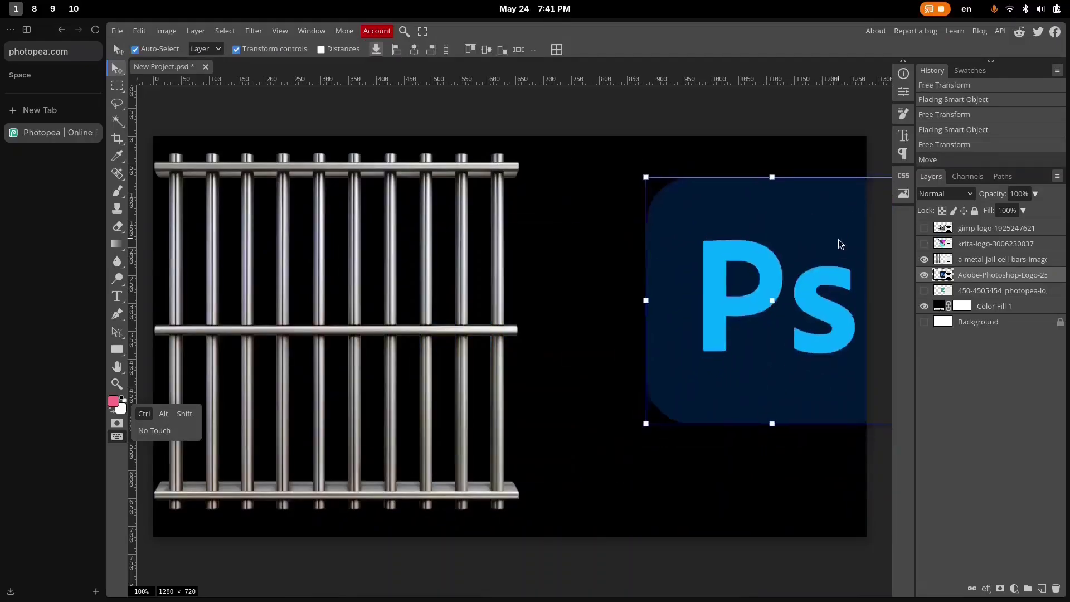
left_click_drag(838, 242, 795, 270)
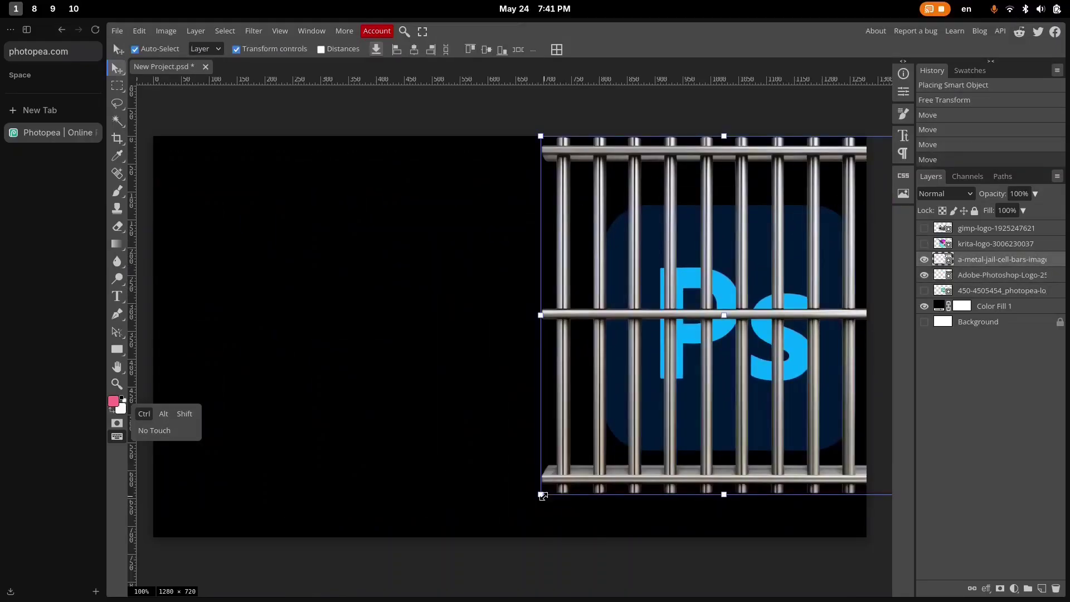
Replace the jail bars with the 1244 × 700 Prison Bars PNG from vecteezy.com, found in the transparent image search
mouse_move(543, 496)
left_mouse_down()
mouse_move(512, 524)
mouse_move(496, 518)
mouse_move(561, 467)
mouse_move(526, 507)
left_mouse_up()
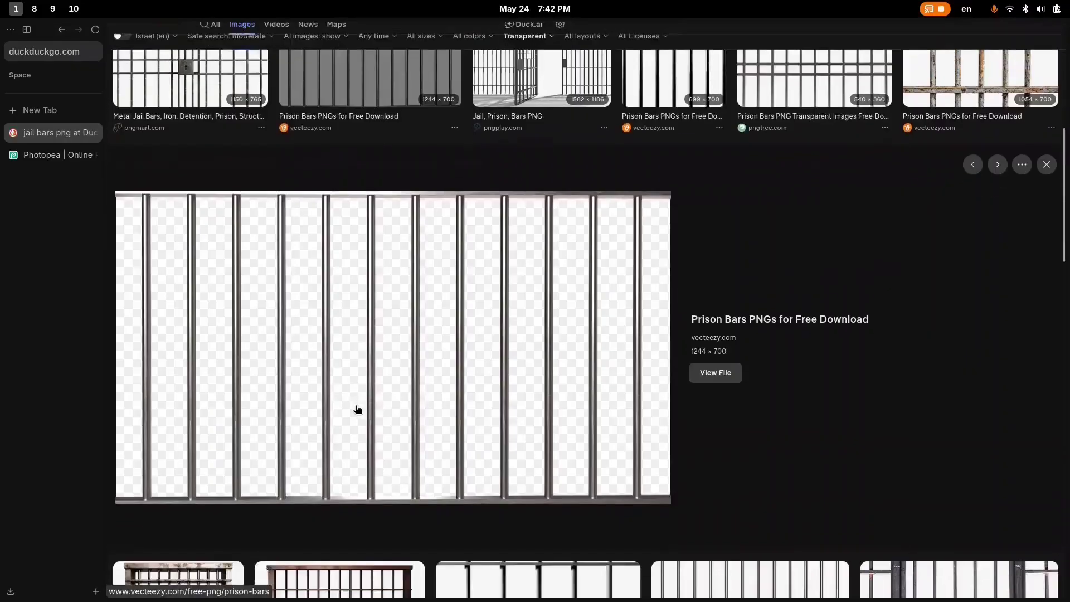
right_click(453, 226)
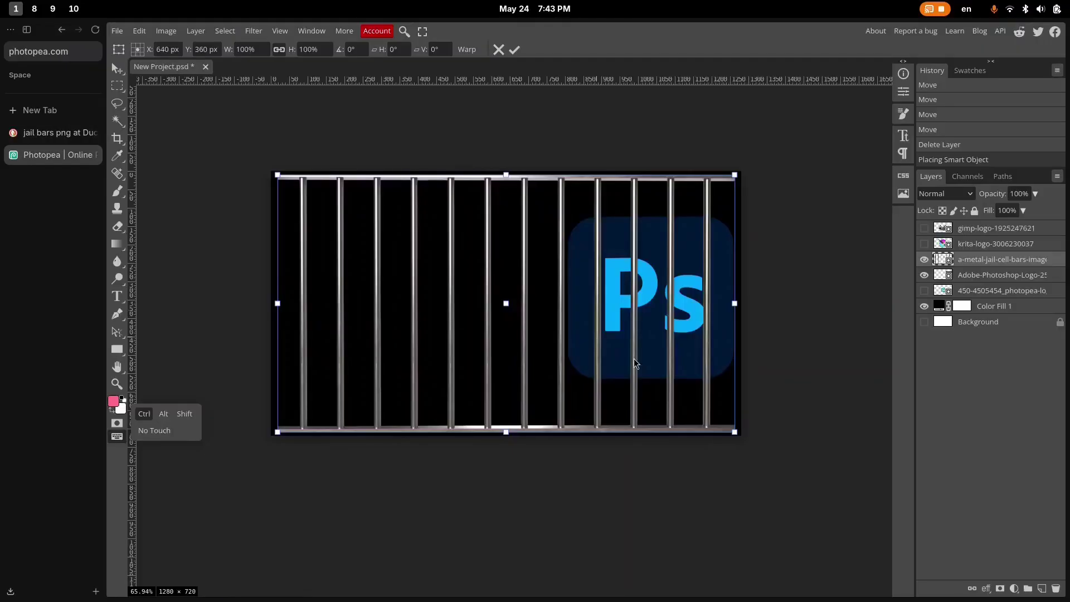
Stretch the new prison bars to 169.94% width and position them over the Photoshop logo
mouse_move(274, 301)
left_mouse_down()
mouse_move(368, 299)
mouse_move(283, 296)
left_mouse_up()
left_click_drag(430, 306, 641, 305)
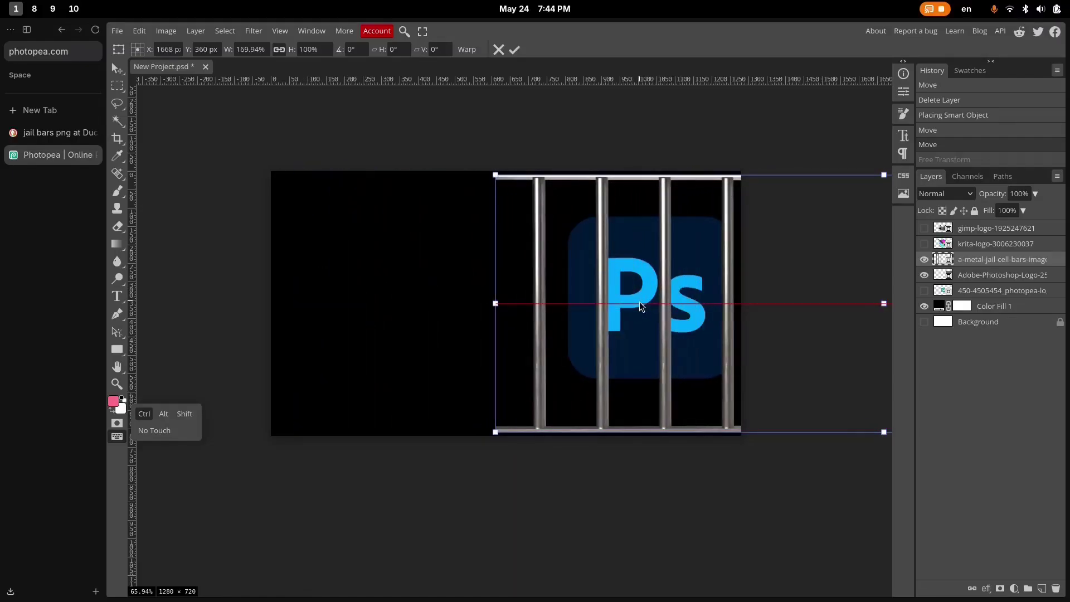
key("Return")
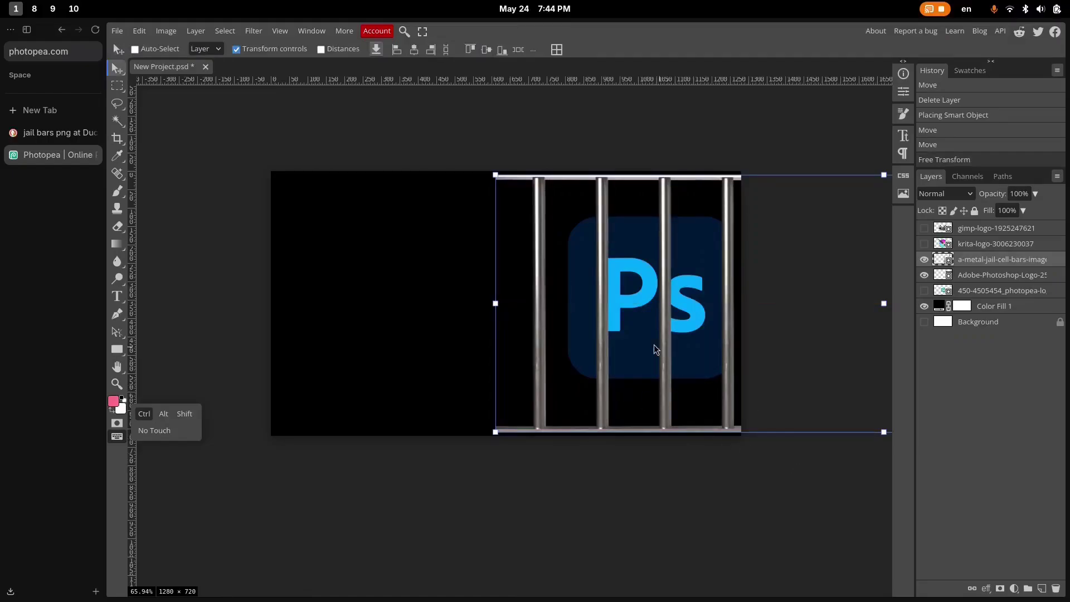
left_click_drag(654, 349, 673, 349)
Add a raster mask to the jail bars layer and ready a black brush about 364 px wide with 89% hardness
key("b")
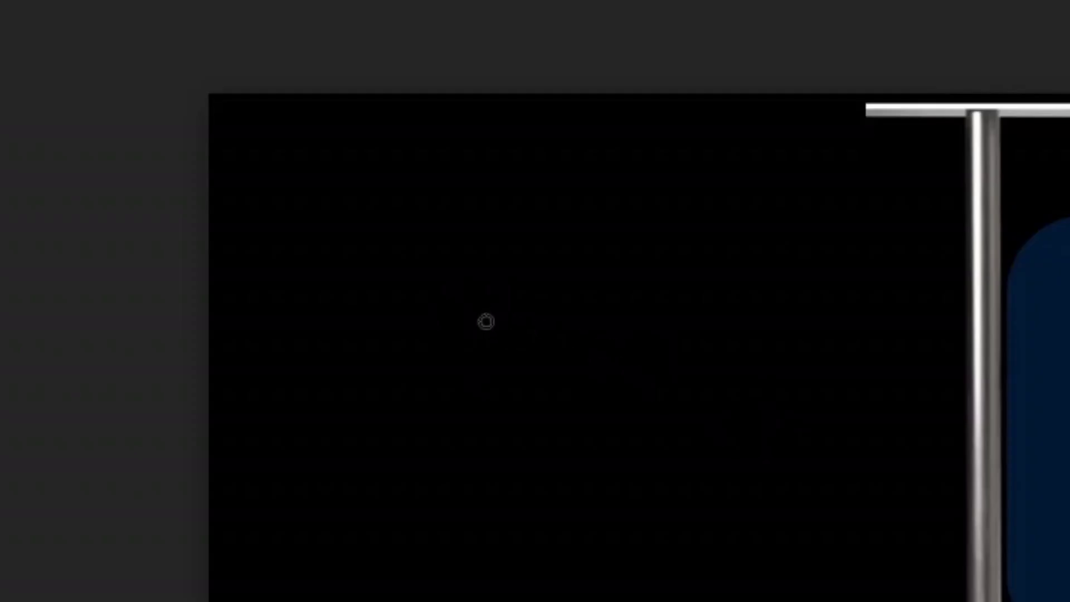
mouse_move(486, 322)
left_mouse_down()
mouse_move(667, 334)
mouse_move(612, 329)
left_mouse_up()
mouse_move(729, 275)
left_mouse_down()
mouse_move(714, 277)
mouse_move(727, 128)
mouse_move(712, 509)
mouse_move(727, 0)
mouse_move(715, 527)
mouse_move(728, 146)
mouse_move(714, 7)
mouse_move(749, 0)
left_mouse_up()
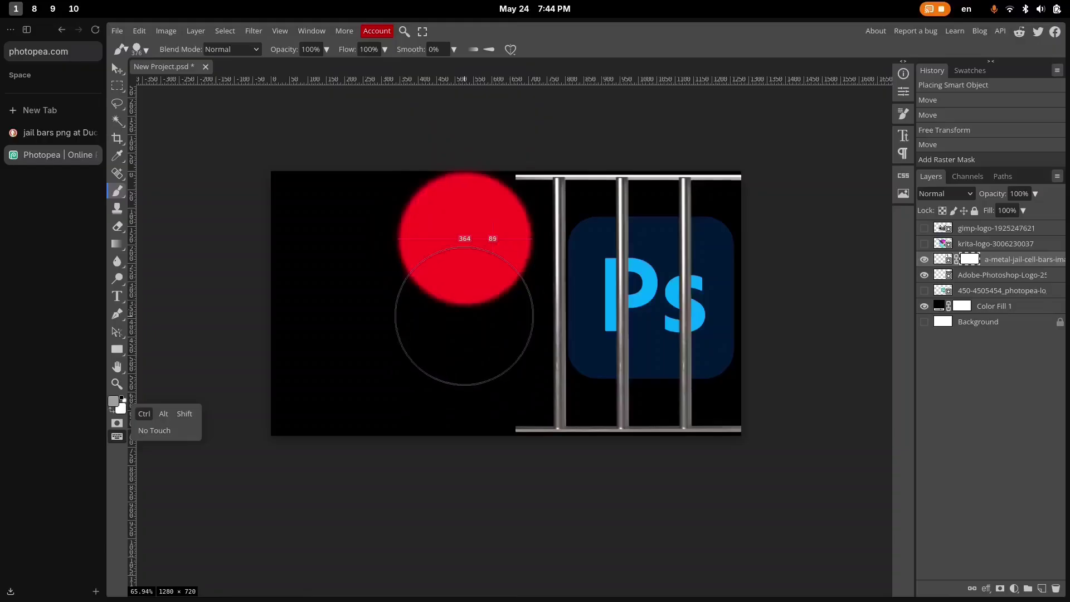
left_click_drag(474, 89, 449, 210)
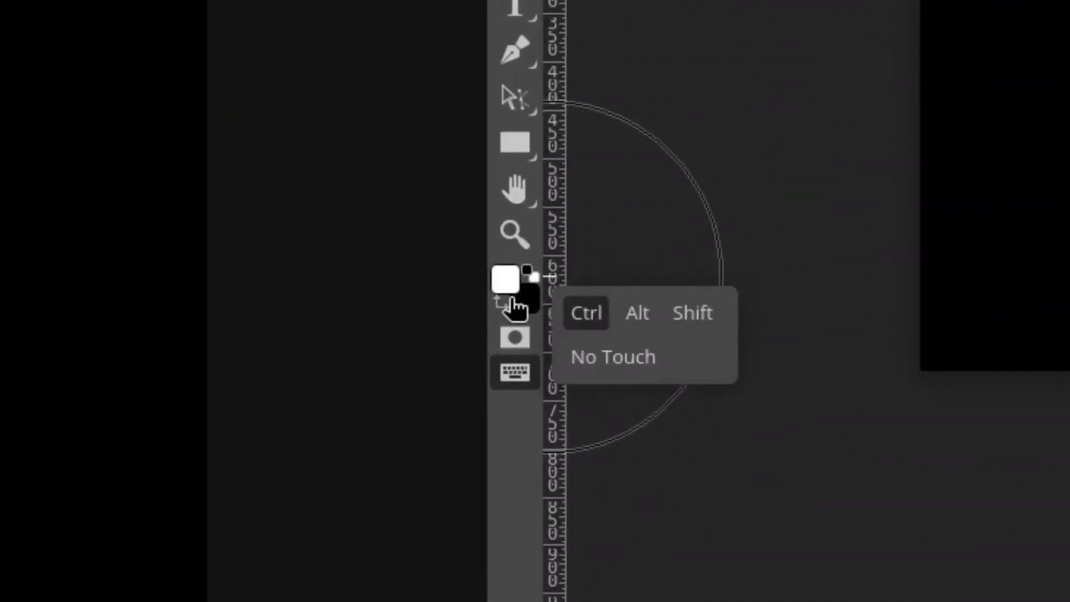
left_click(512, 301)
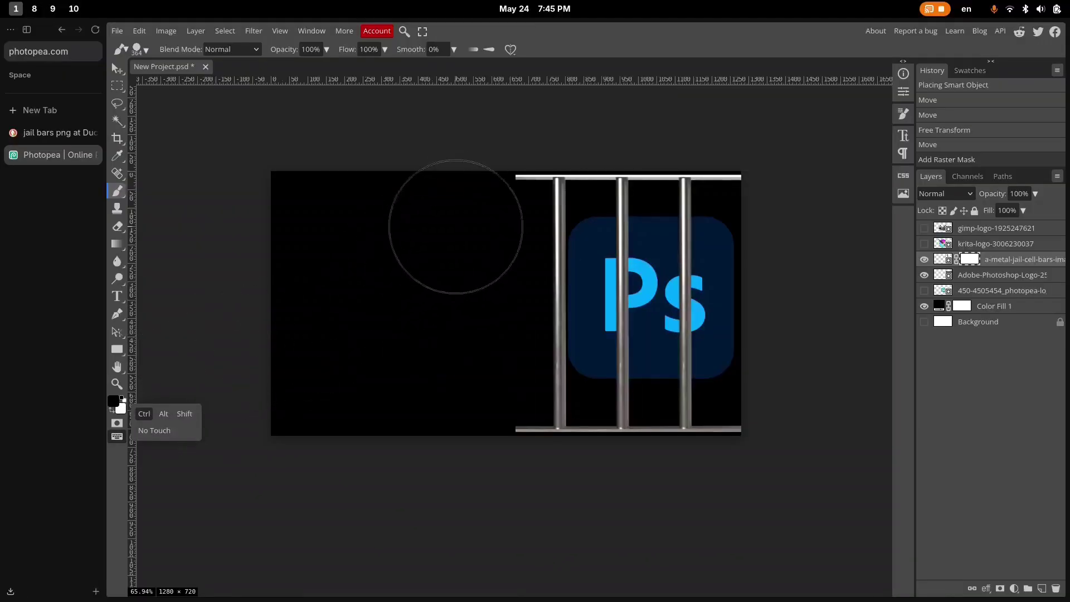
Mask out the rail ends protruding left of the first jail bar at the top and bottom of the canvas
left_click(479, 173)
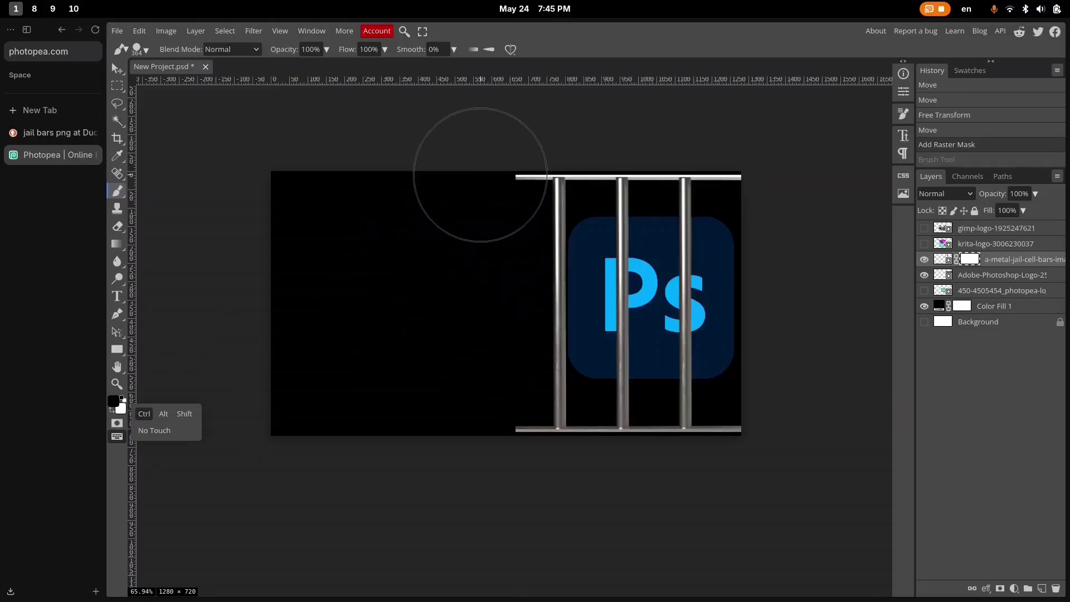
left_click(479, 182)
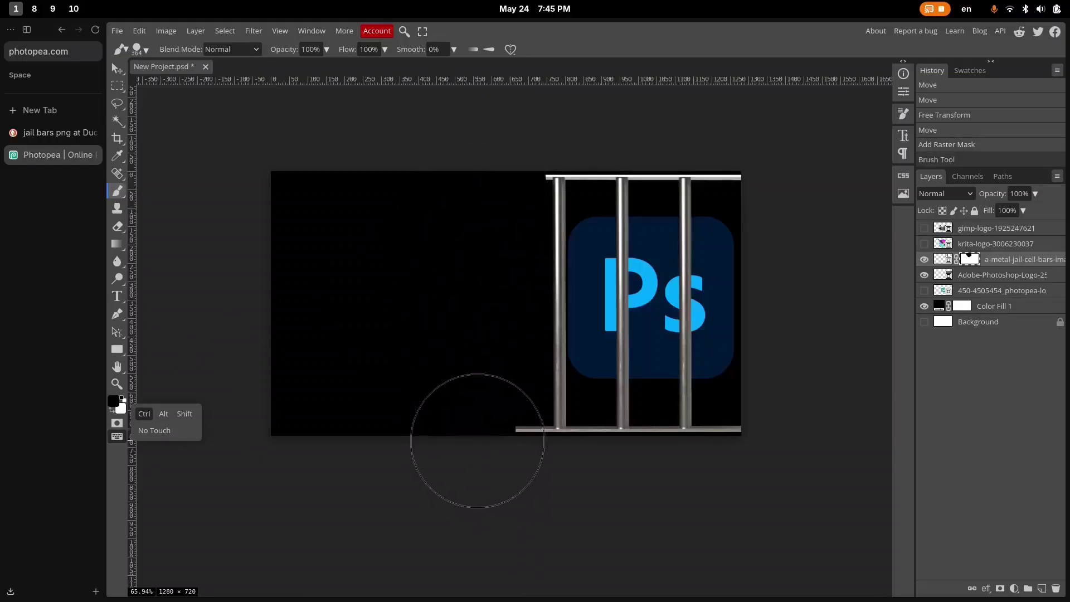
left_click(477, 437)
Show the Krita and GIMP logo layers and move the Krita logo to the upper left of the canvas
key("v")
left_click(925, 243)
left_click(996, 243)
mouse_move(493, 185)
left_mouse_down()
mouse_move(527, 178)
mouse_move(371, 273)
mouse_move(339, 258)
mouse_move(279, 190)
left_mouse_up()
left_click(925, 228)
left_click(995, 228)
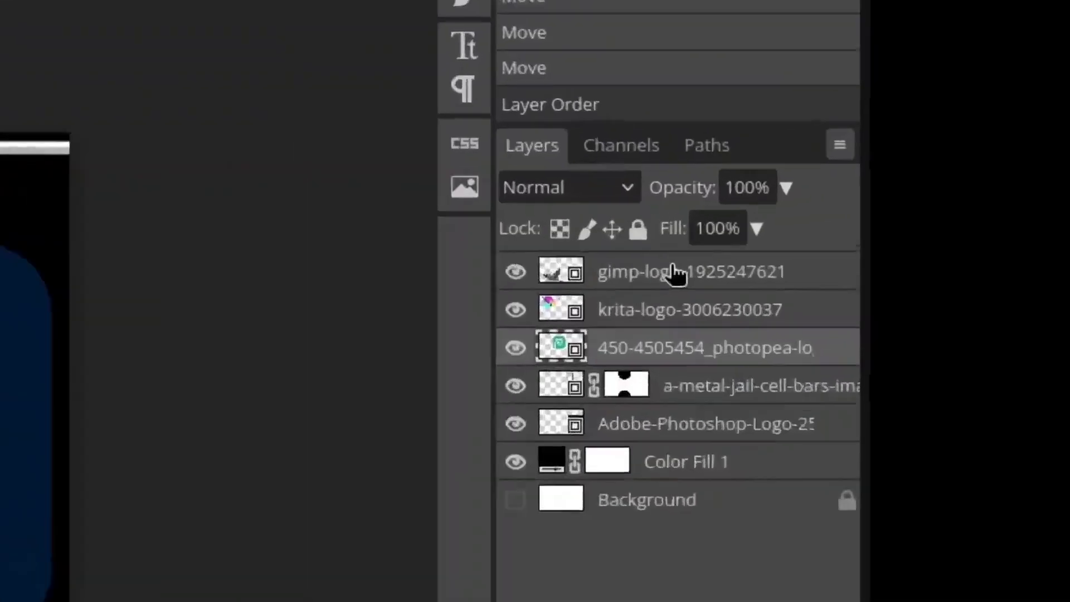
Group the GIMP, Krita and Photopea logo layers into one folder
left_click(989, 228, "shift")
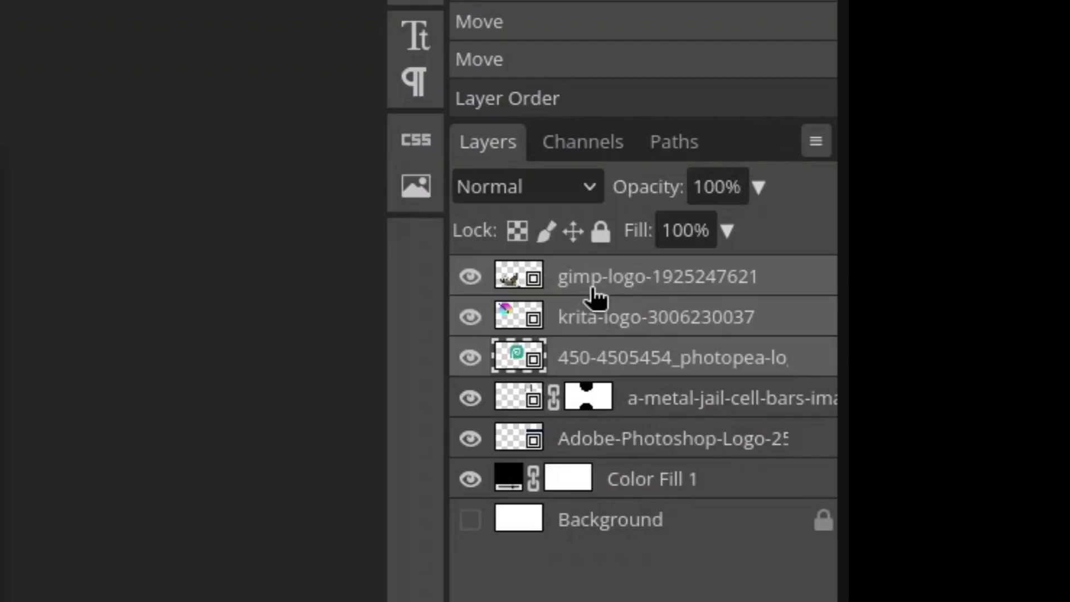
key("ctrl+g")
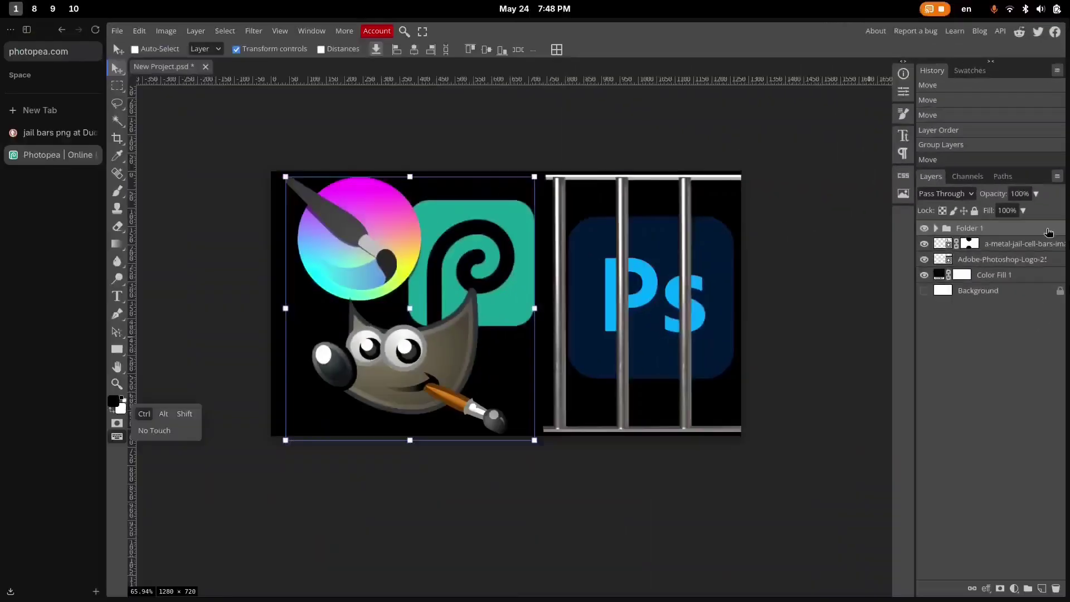
Apply a smooth Inner Bevel to the logo folder with Bevel and Emboss, using a low depth
double_click(794, 281)
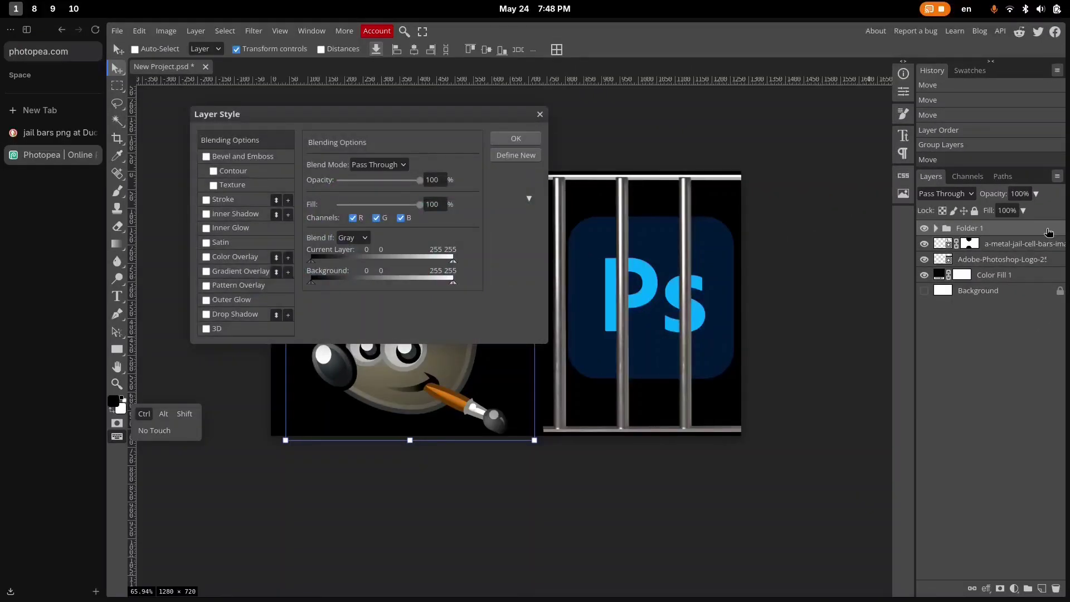
left_click_drag(395, 119, 718, 175)
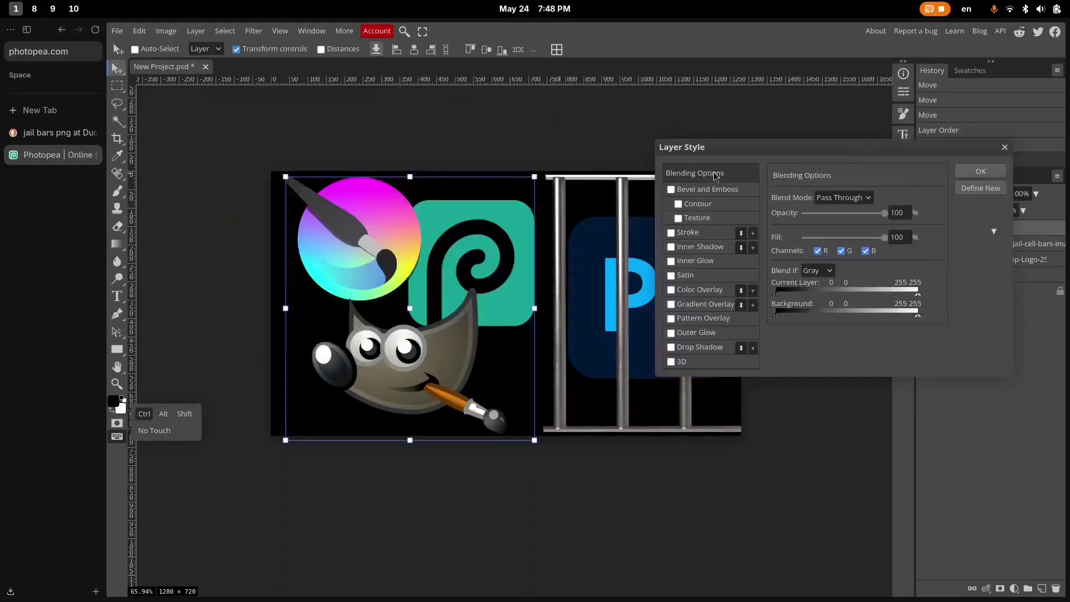
left_click(671, 189)
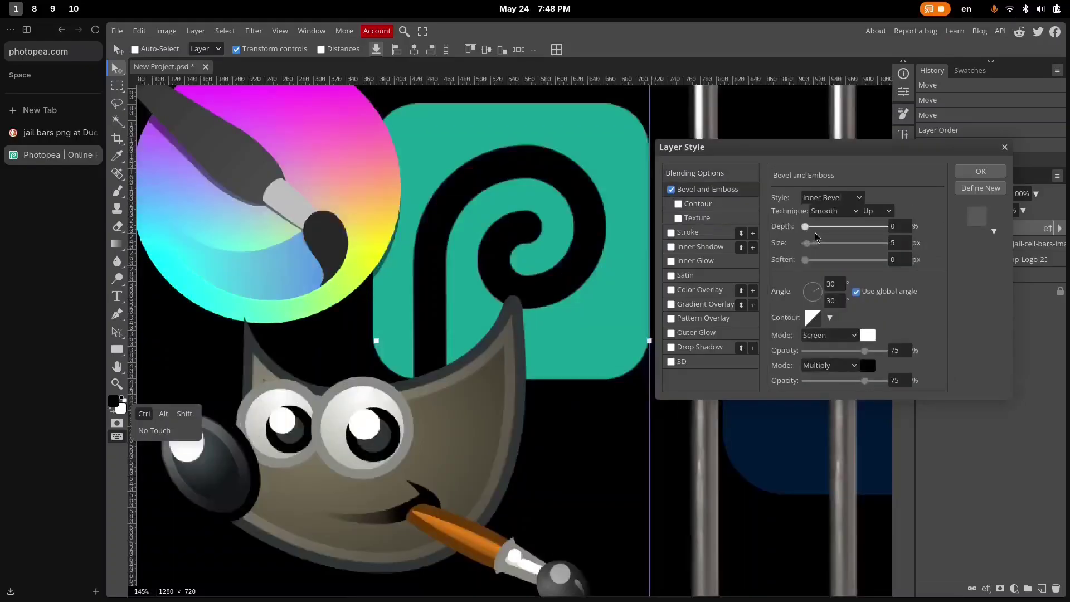
left_click_drag(832, 231, 818, 231)
key("Return")
Recolor the Color Fill 1 background layer to dark purple
double_click(940, 276)
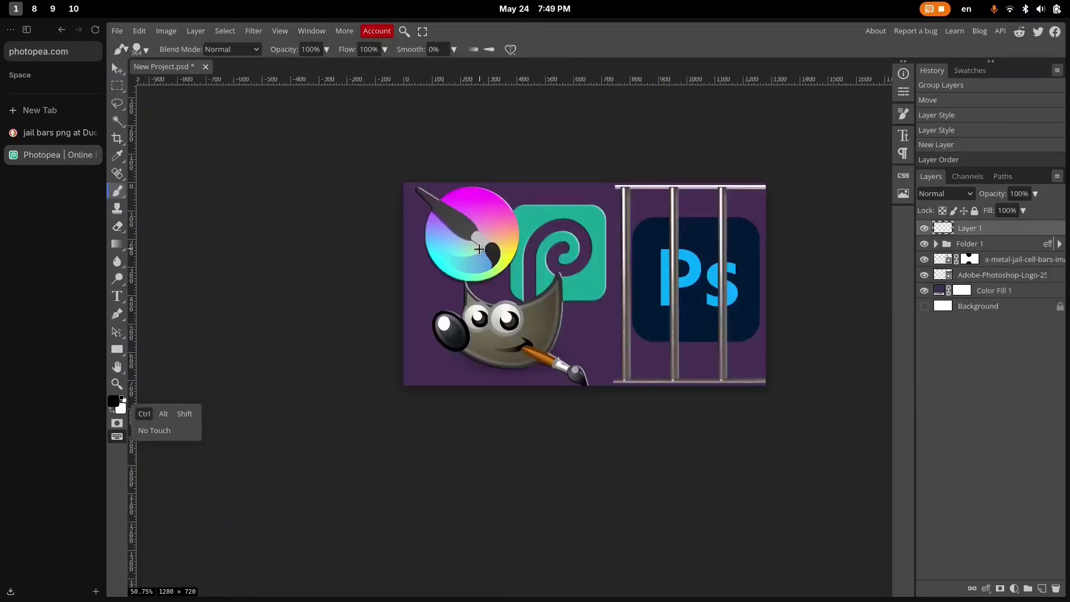
mouse_move(478, 249)
left_mouse_down()
mouse_move(490, 248)
mouse_move(588, 387)
left_mouse_up()
mouse_move(354, 430)
left_mouse_down()
mouse_move(266, 189)
mouse_move(267, 165)
mouse_move(426, 116)
left_mouse_up()
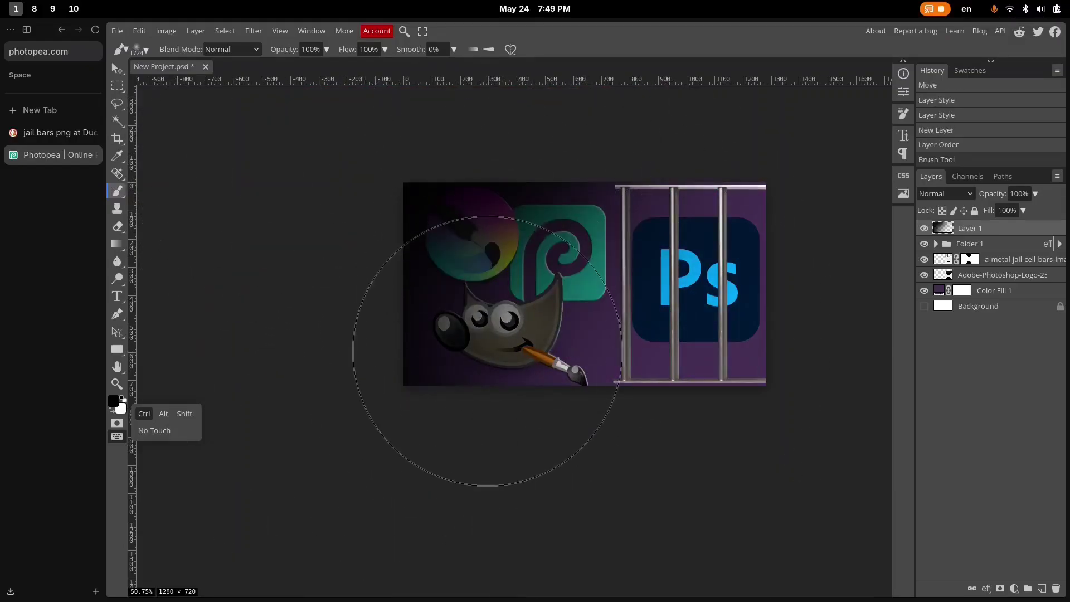
key("ctrl+z")
Add a black color fill layer on top and brush its mask with a large, zero-hardness brush, leaving only the canvas edges darkened
left_click_drag(516, 310, 387, 324)
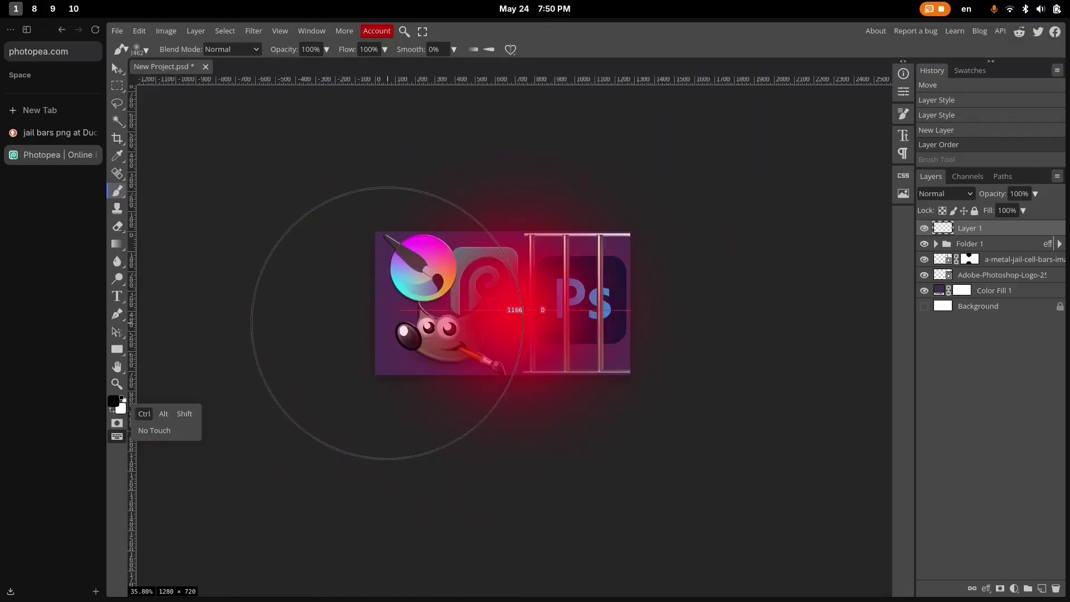
scroll(568, 298, "up", 3)
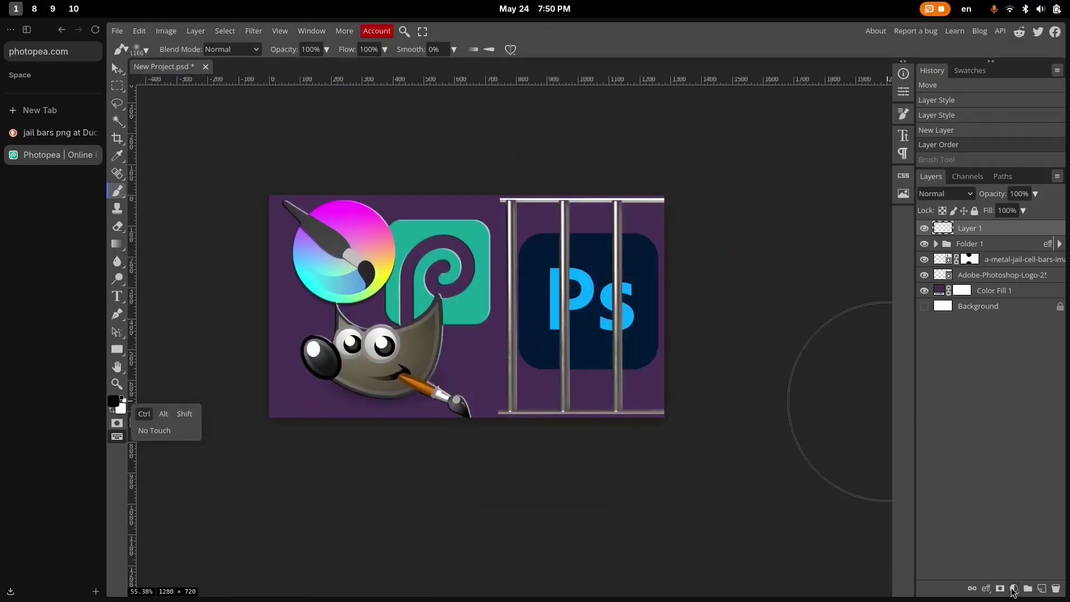
left_click(1014, 589)
left_click(995, 228)
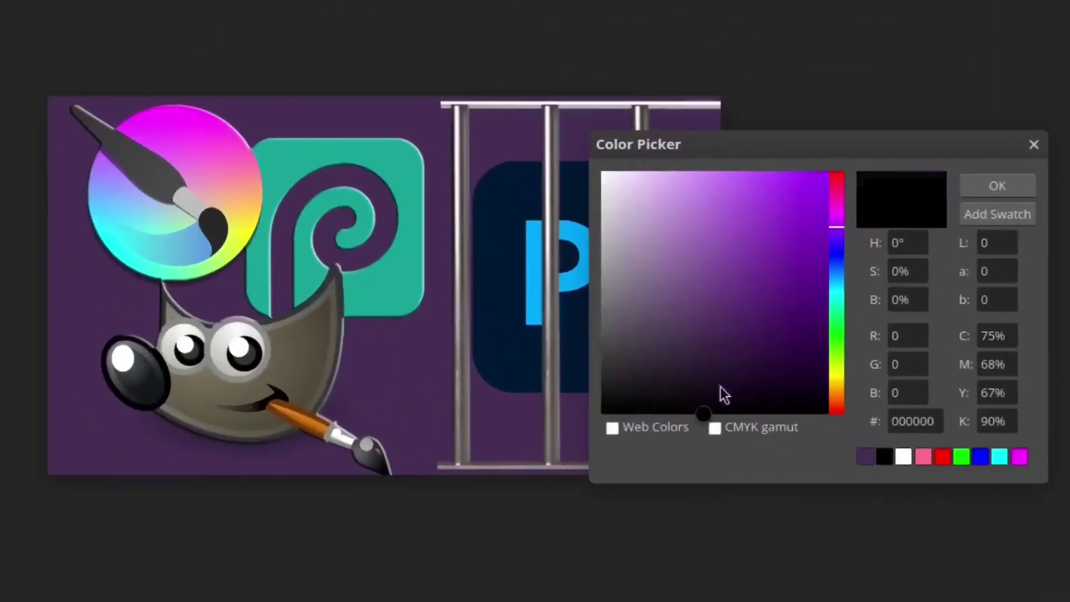
left_click(844, 247)
mouse_move(457, 315)
left_mouse_down()
mouse_move(405, 316)
mouse_move(527, 335)
left_mouse_up()
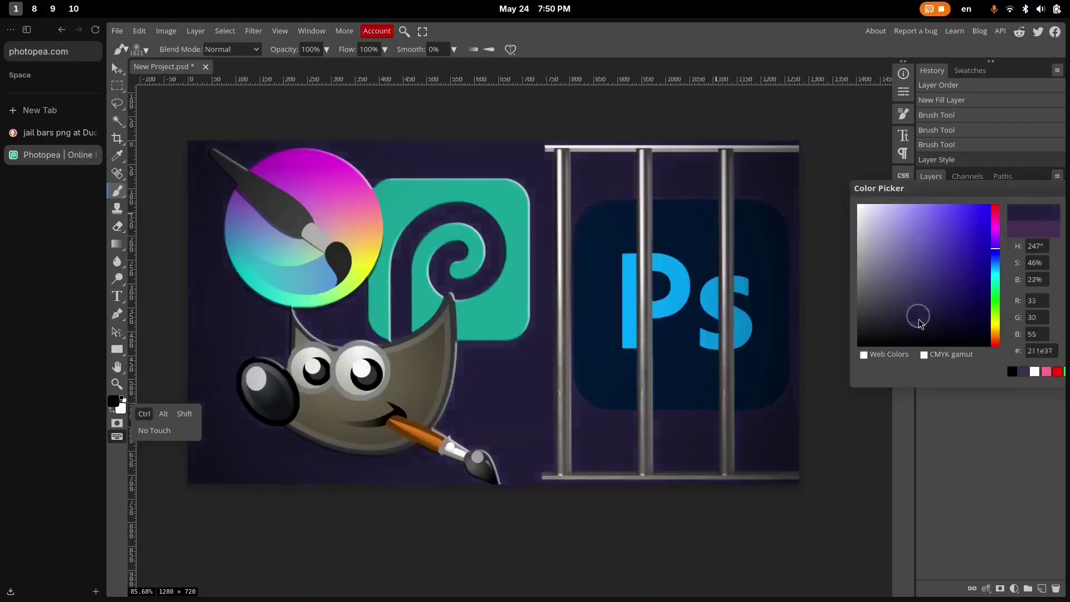
Change the Color Fill 1 background color to a dark blue-violet
left_click_drag(915, 311, 920, 323)
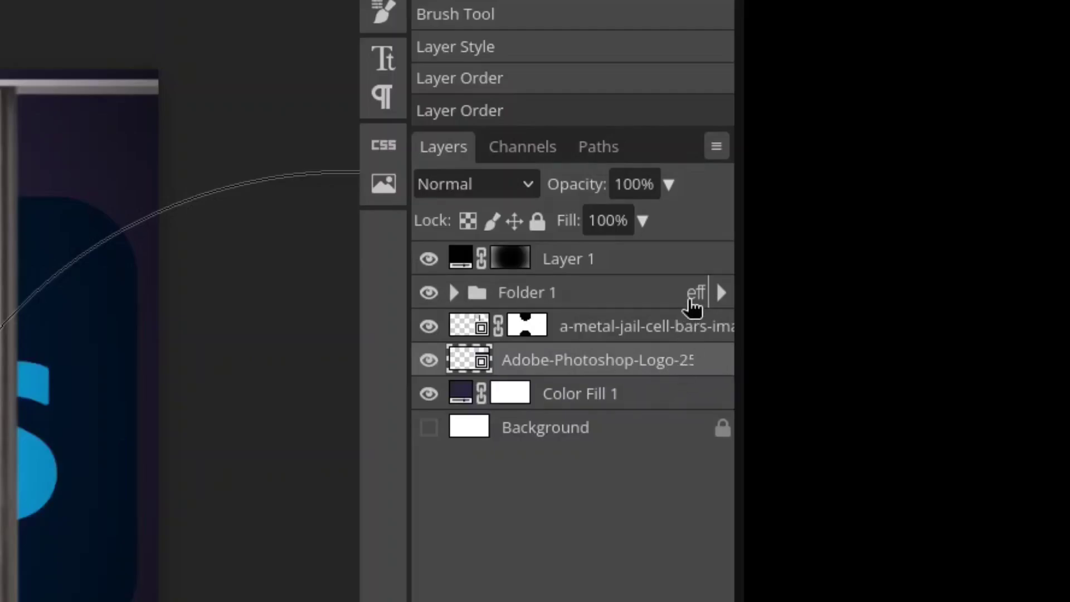
Try to transfer the logo folder's layer effects to the Photoshop logo layer
left_click_drag(696, 306, 691, 360)
left_click_drag(604, 344, 619, 287)
left_click_drag(713, 289, 637, 280)
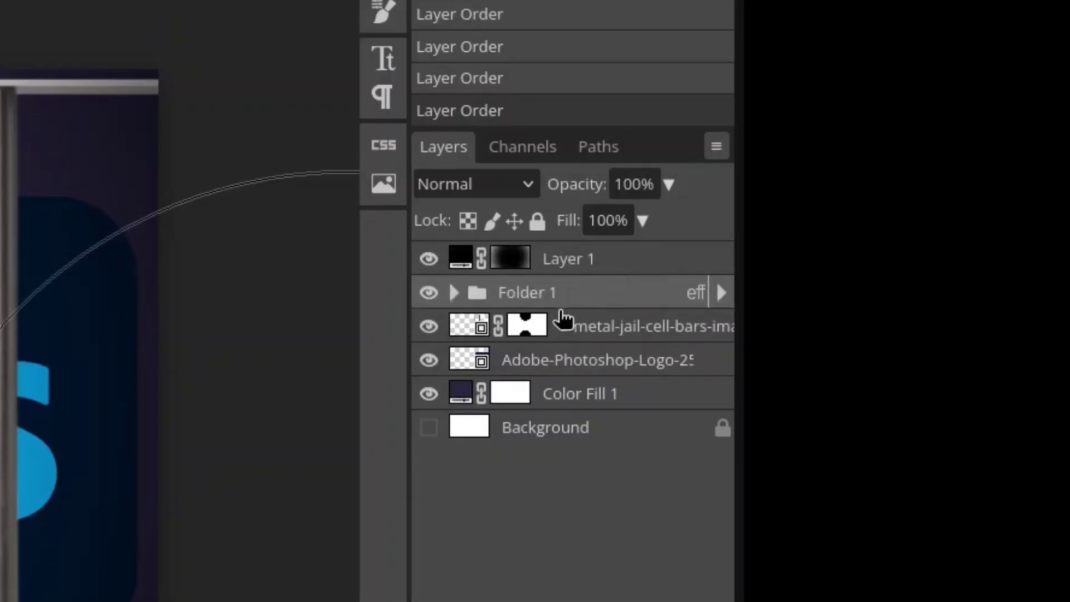
Apply a Bevel and Emboss effect to the Photoshop logo layer
left_click(594, 366)
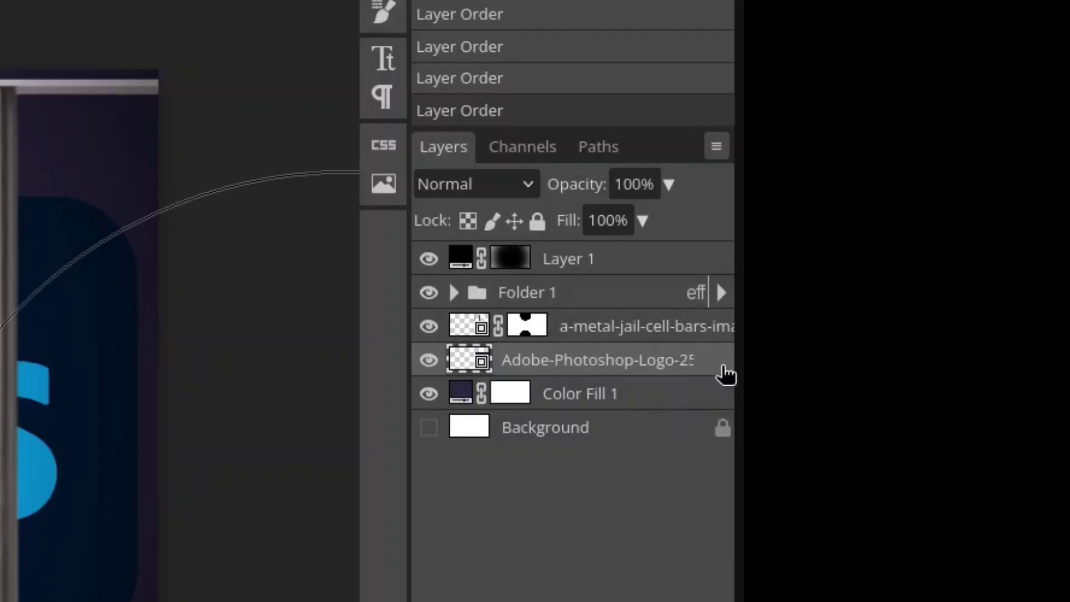
double_click(725, 369)
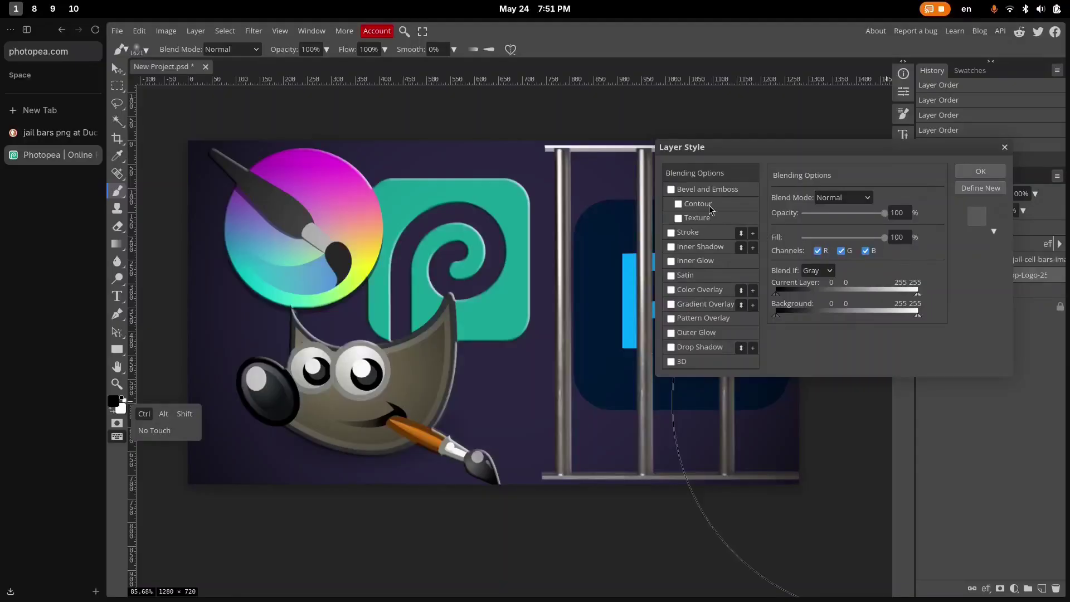
left_click(707, 189)
left_click_drag(794, 148, 353, 312)
left_click(537, 330)
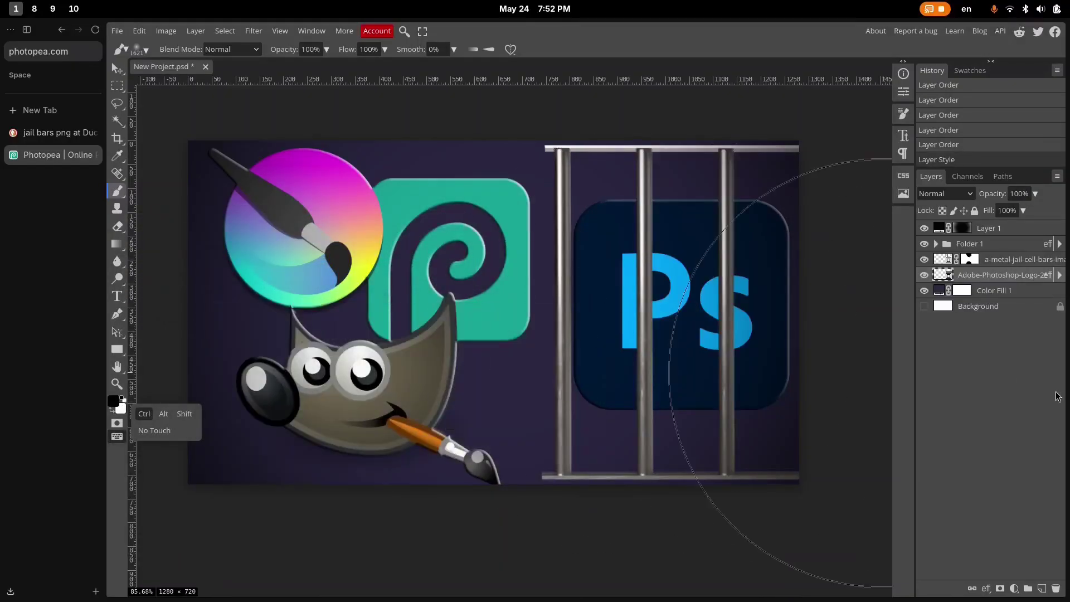
Add a Brightness/Contrast adjustment layer above the jail bars layer and clip it to the bars
left_click(1009, 259)
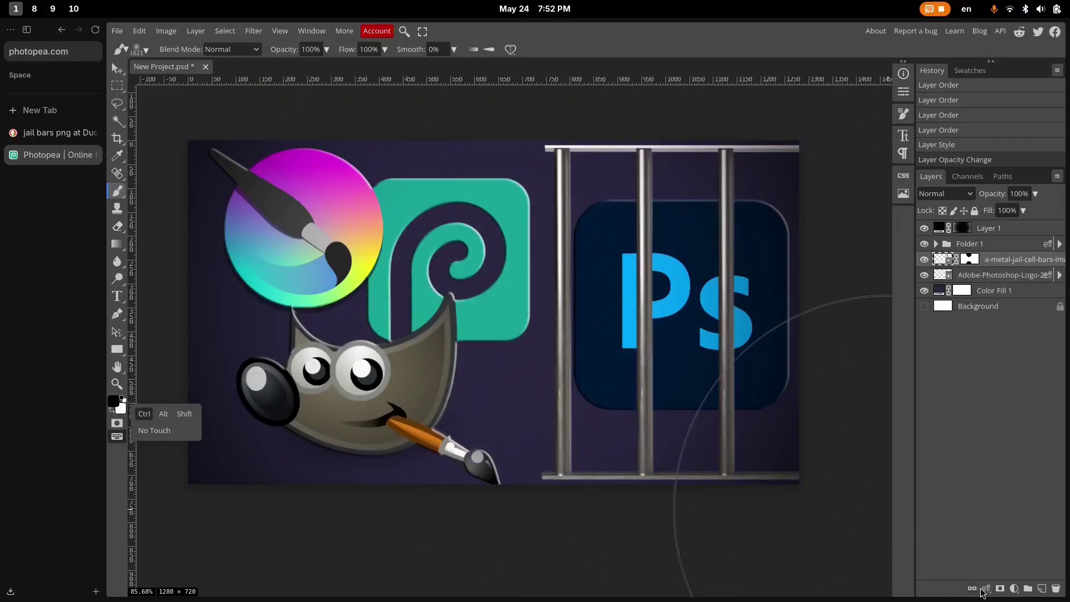
left_click(1013, 589)
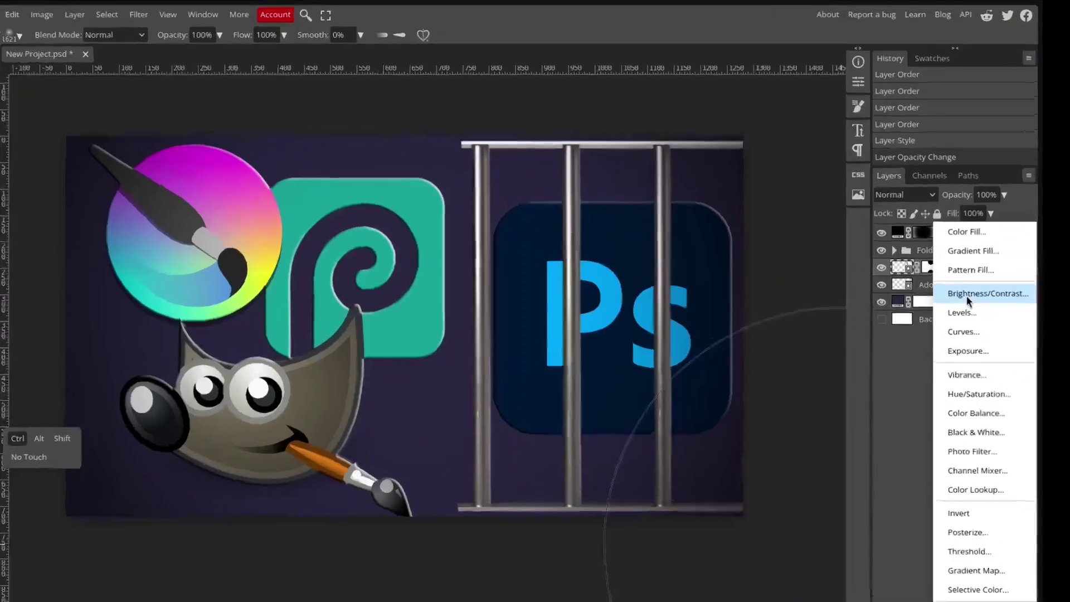
left_click(998, 283)
left_click(684, 334, "alt")
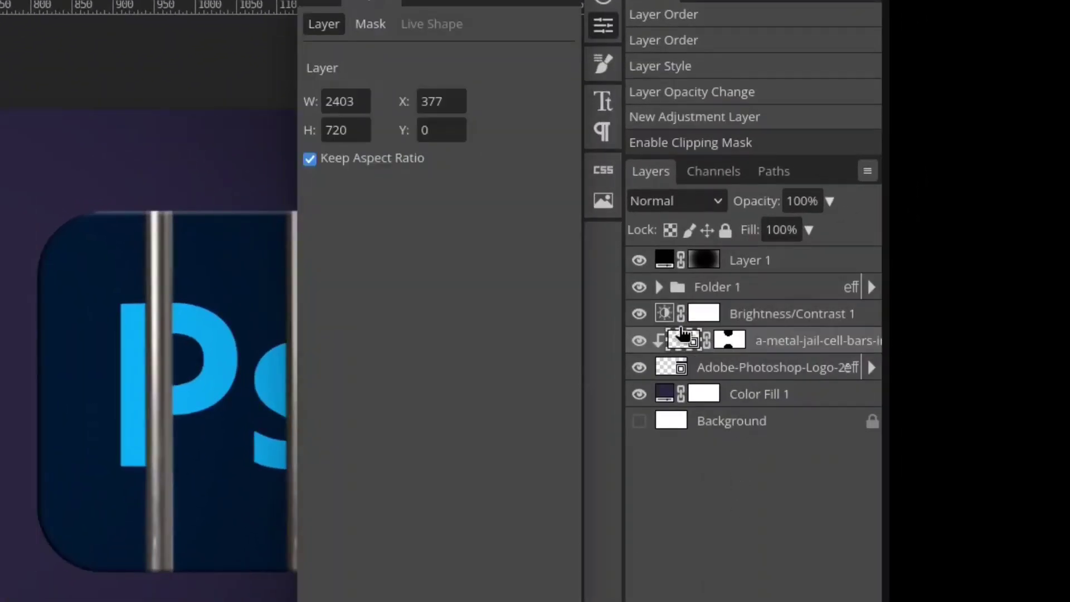
key("ctrl+z")
left_click(738, 311, "alt")
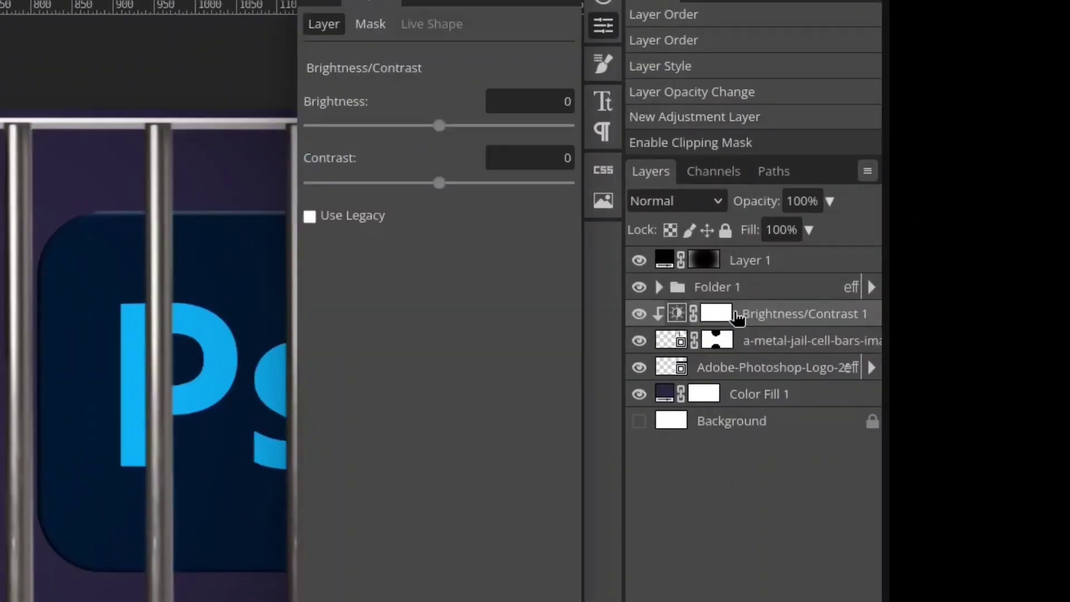
Darken the jail bars by lowering the brightness of the clipped Brightness/Contrast adjustment
left_click(668, 347)
left_click(677, 313)
left_click_drag(440, 125, 399, 134)
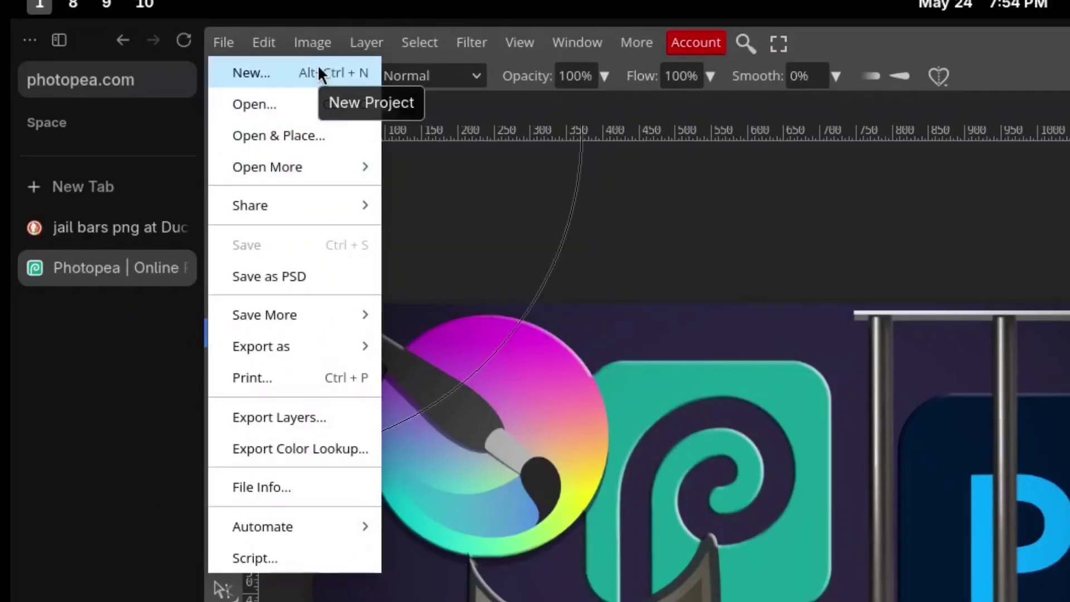
mouse_move(312, 346)
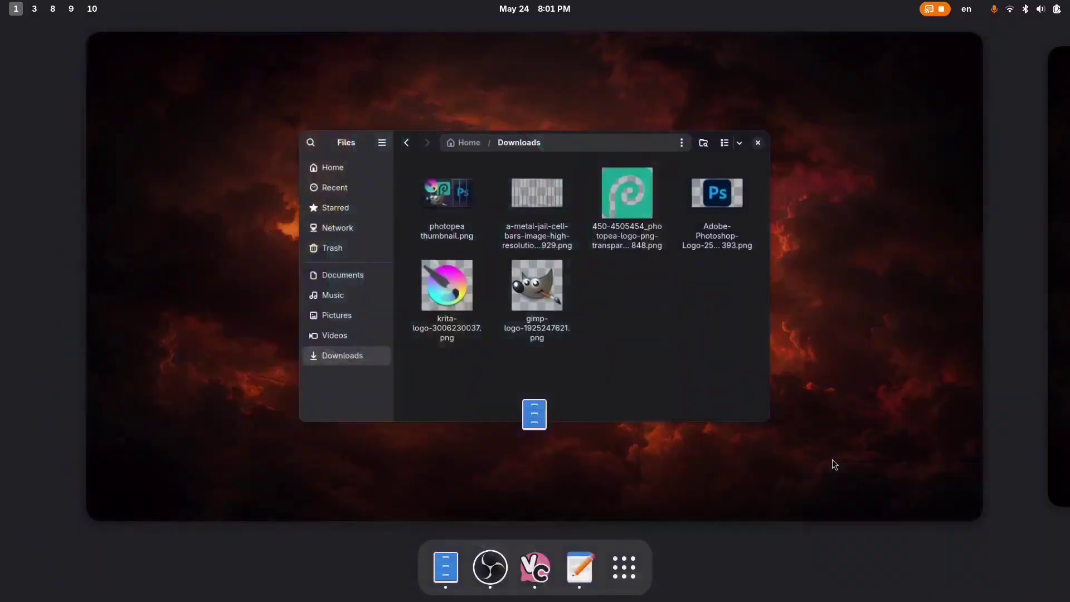
Switch to Krita by launching it from the system's application search
key("super")
type("krita")
key("Return")
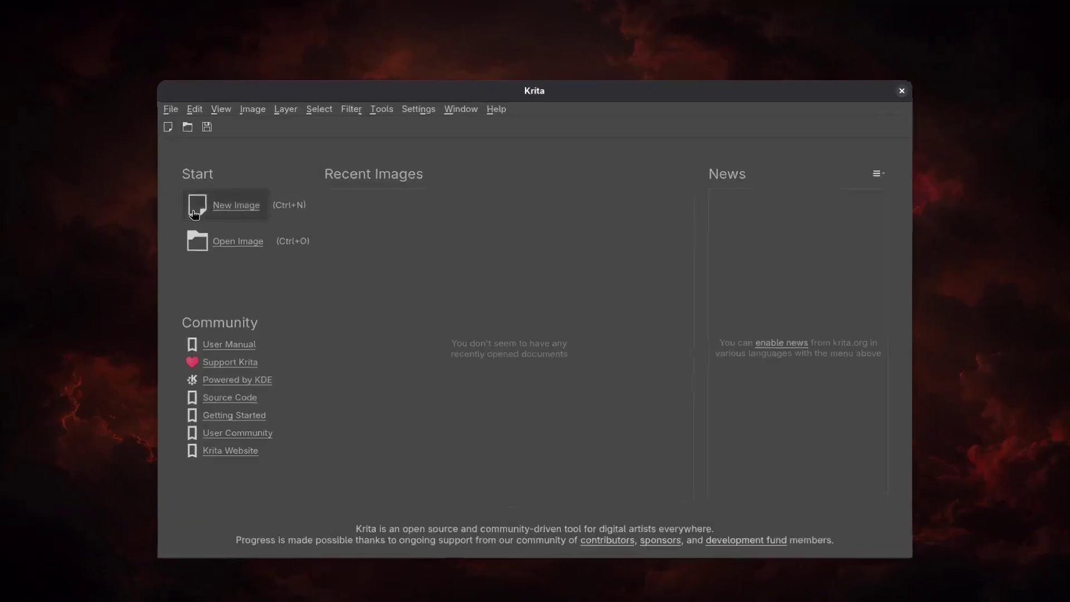
Set up a new custom document of 1280 × 720 pixels and save that image size as "Youtube thumbnail"
left_click(178, 207)
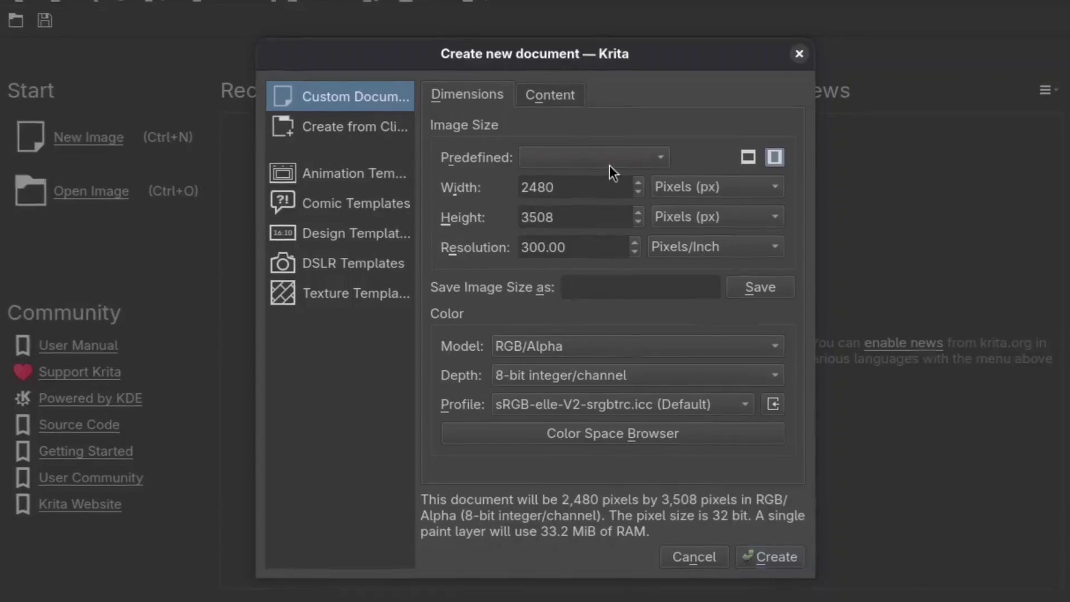
left_click_drag(582, 188, 461, 198)
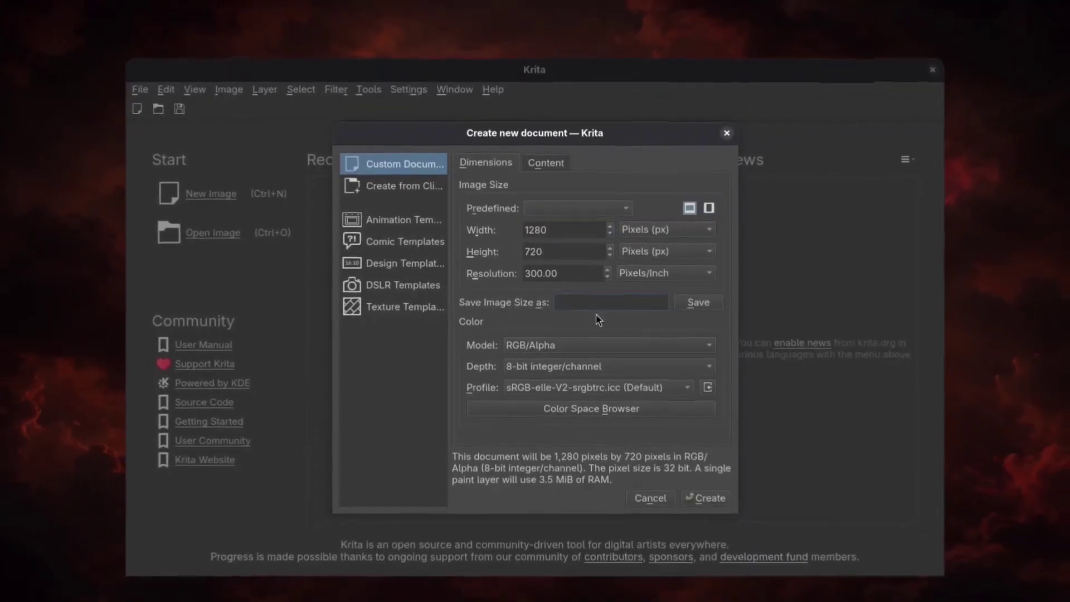
left_click(607, 302)
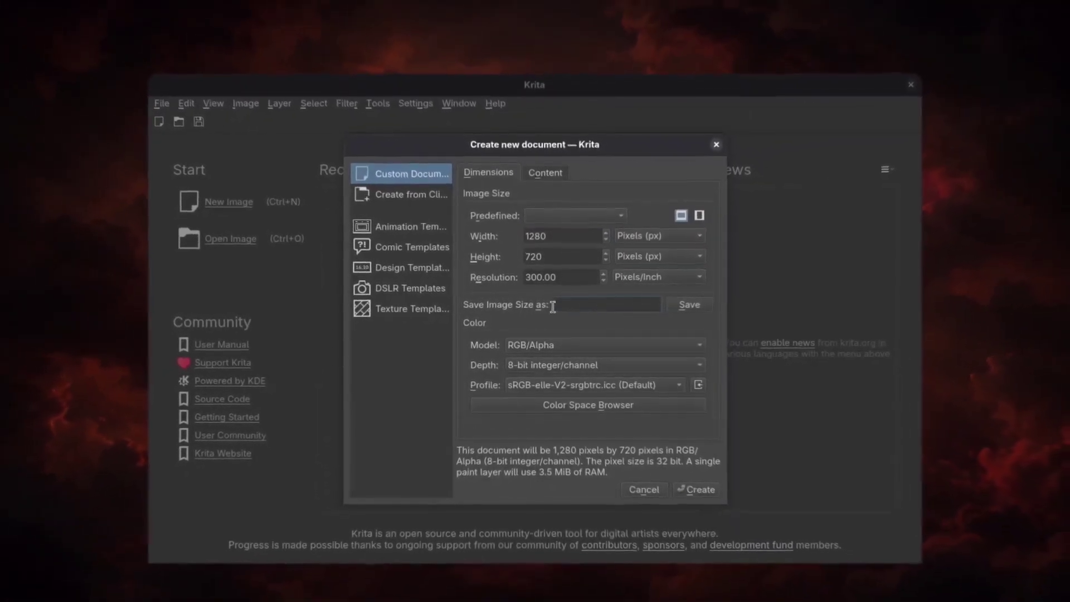
type("Youtube thumbnail")
left_click(677, 307)
left_click(599, 225)
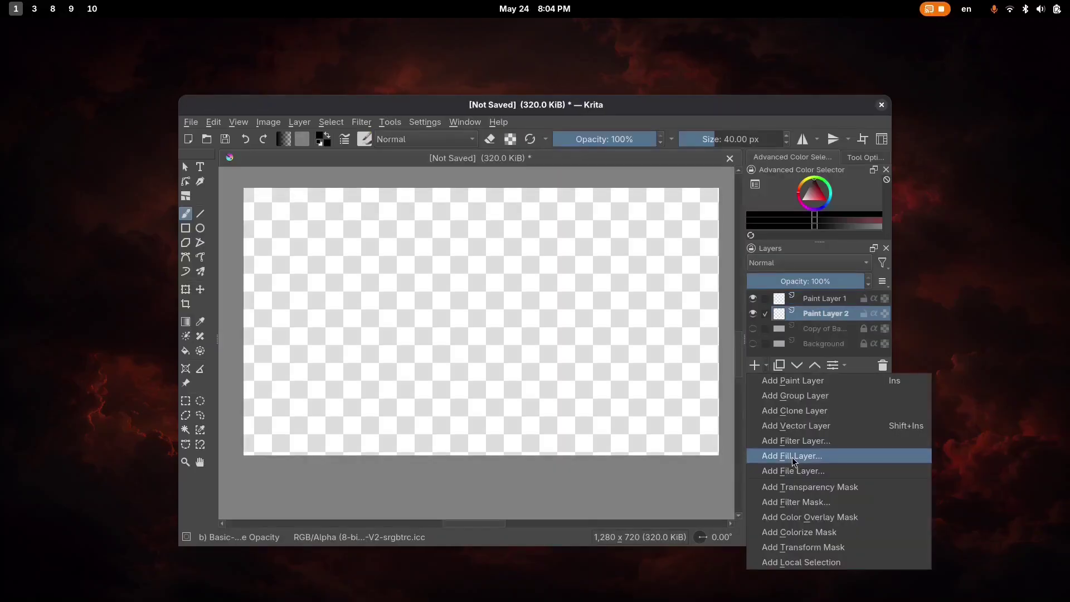
Add a black fill layer above Paint Layer 2 and try to remove Paint Layer 2 with a shortcut
left_click(794, 452)
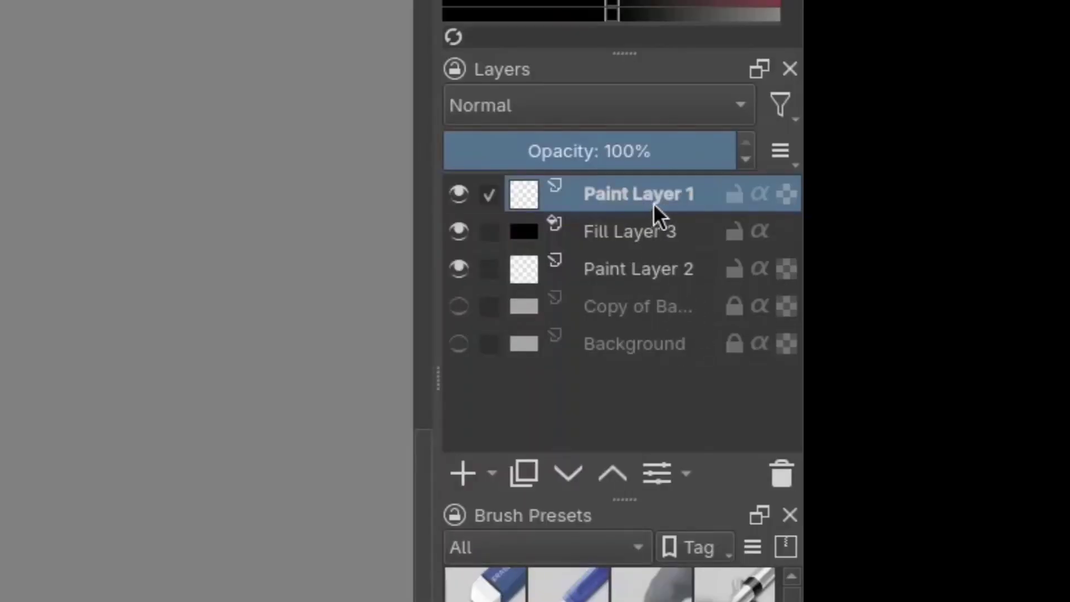
left_click(645, 269)
left_click(666, 194)
left_click(663, 270)
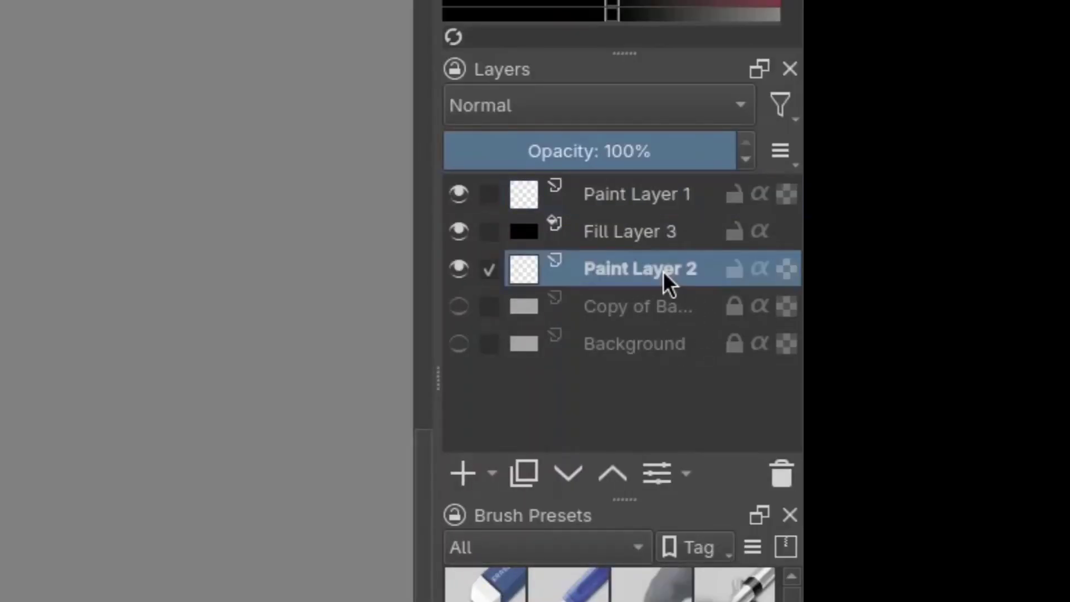
key("shift+BackSpace")
Assign Shift+D as the custom shortcut for Remove Layer
left_click(635, 184)
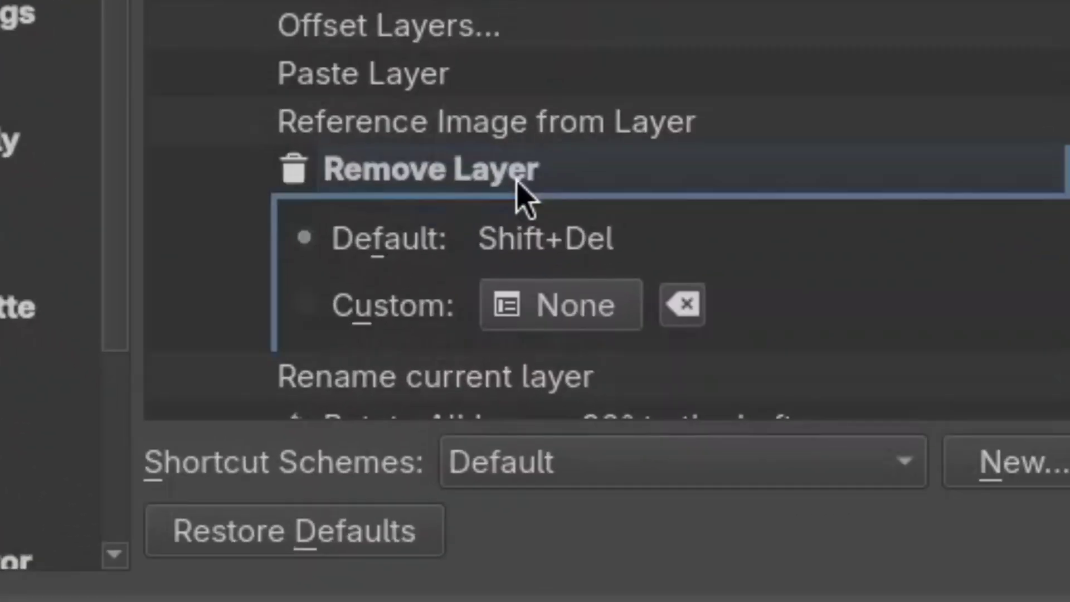
left_click(590, 306)
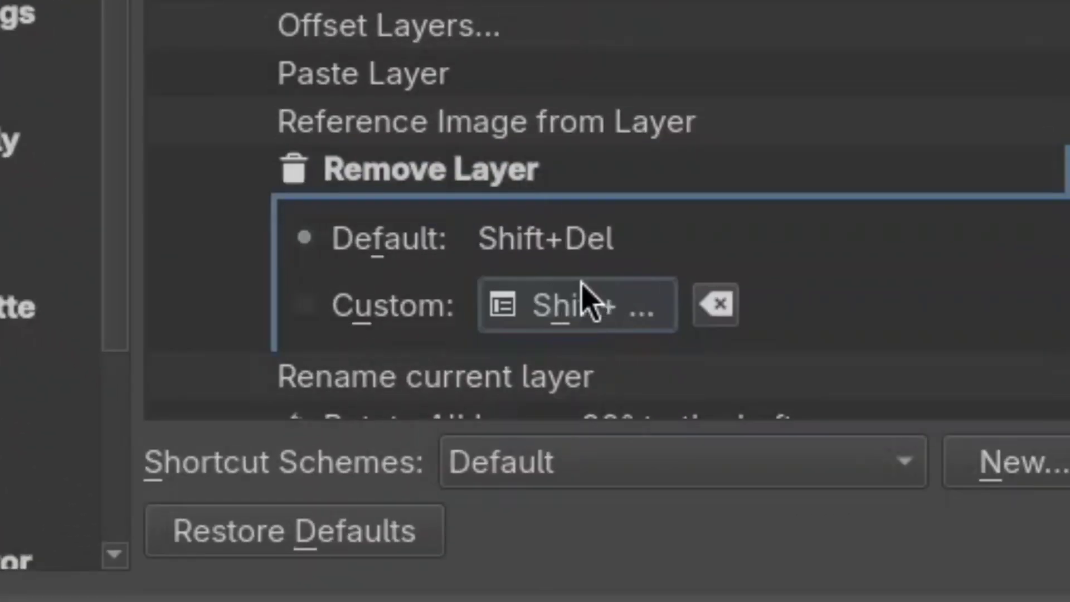
key("shift+d")
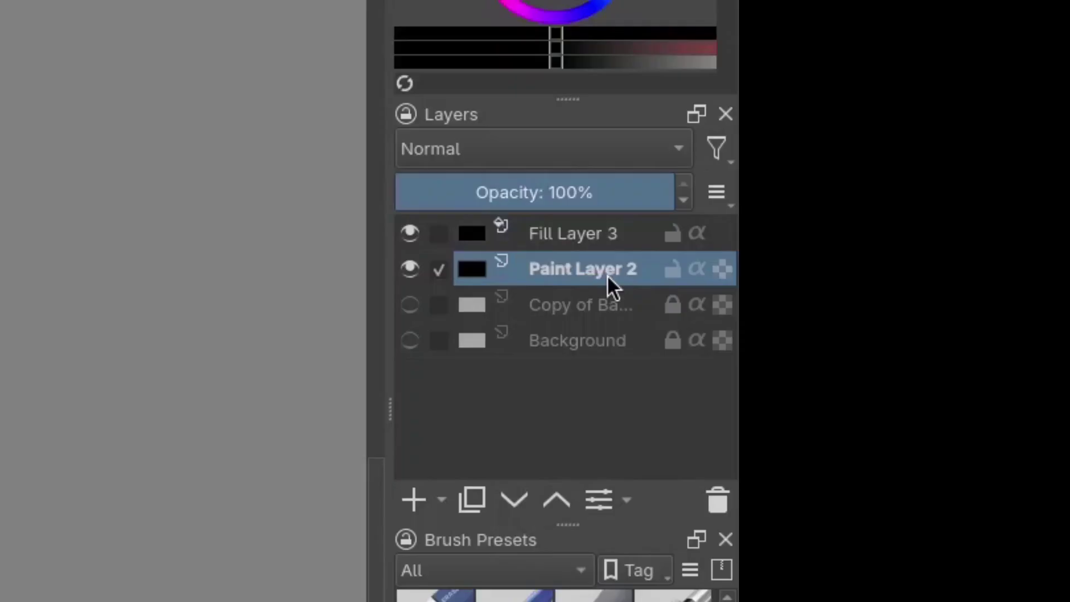
Remove Paint Layer 2 and both background layers, keeping only the black fill layer
key("shift+d")
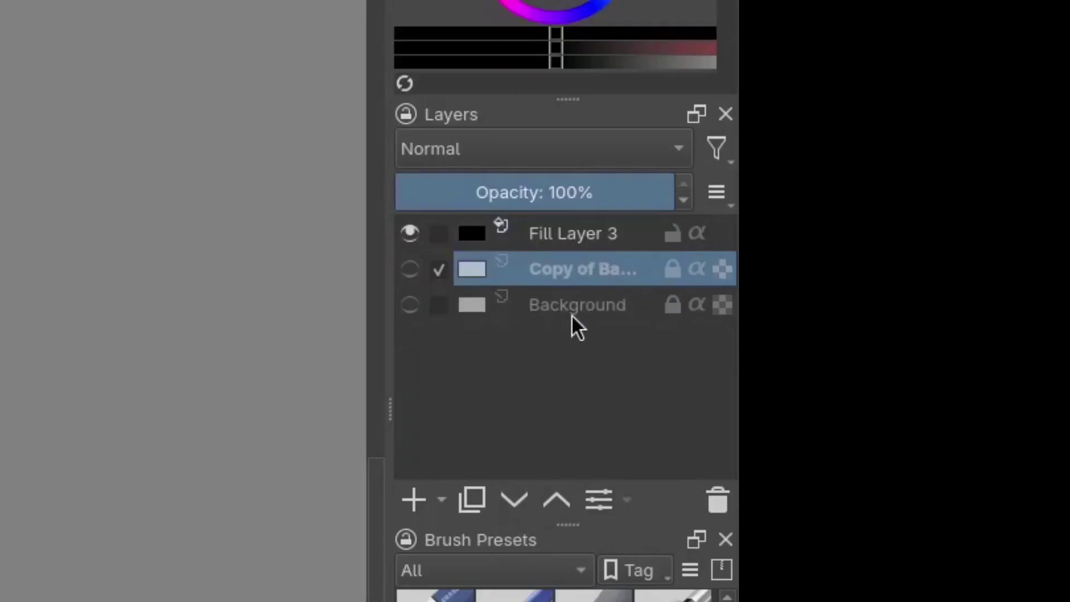
key("shift+d")
key("shift+d")
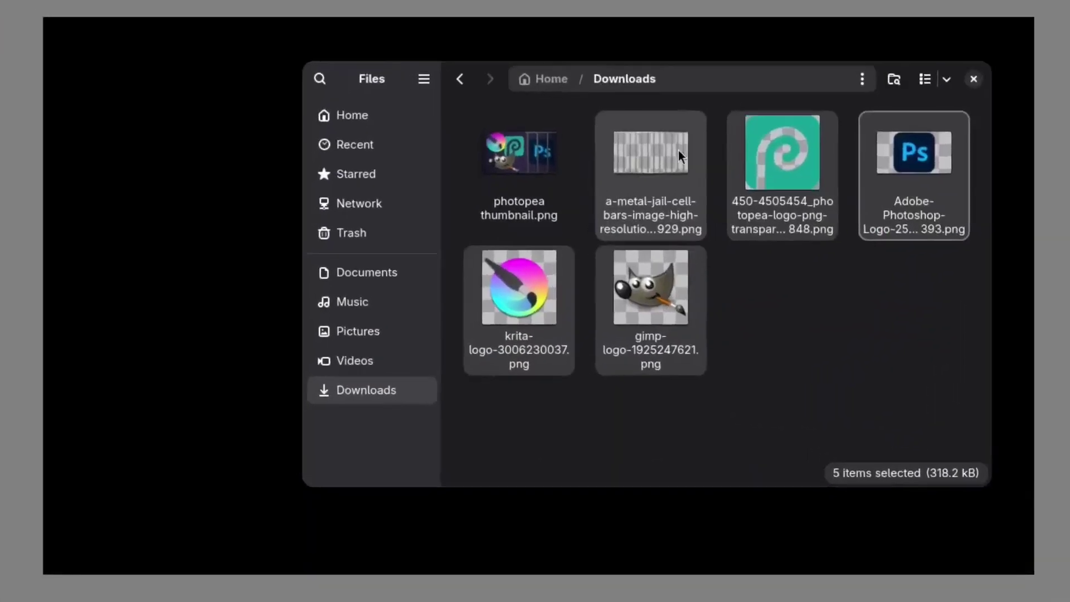
Import the jail bars image and the Photopea, Photoshop, Krita and GIMP logos as layers, and select the Photoshop logo layer
left_click_drag(677, 152, 215, 326)
left_click(1012, 287)
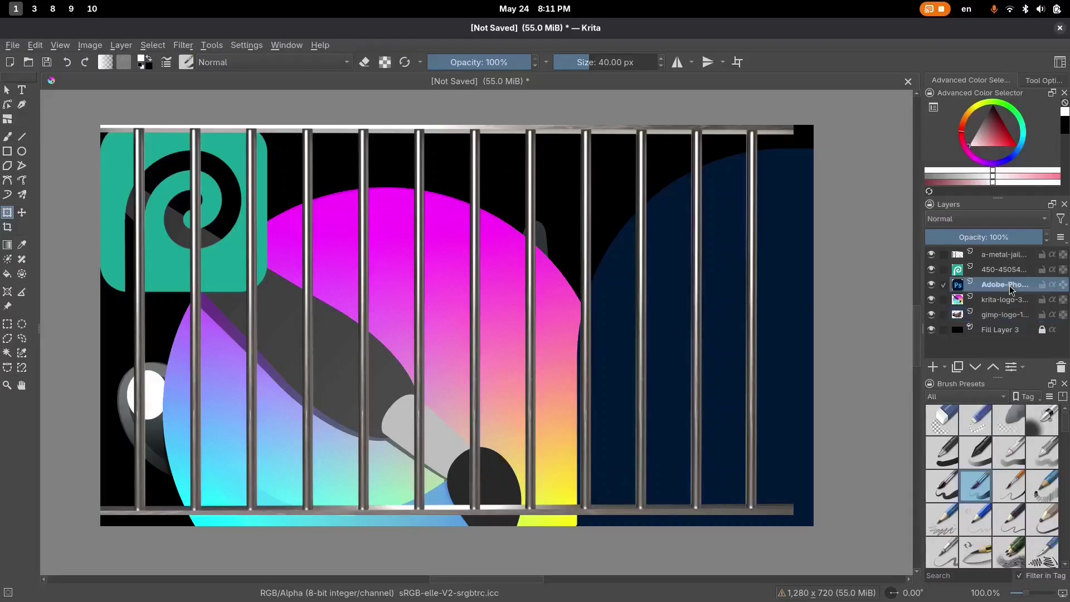
scroll(610, 356, "down", 4)
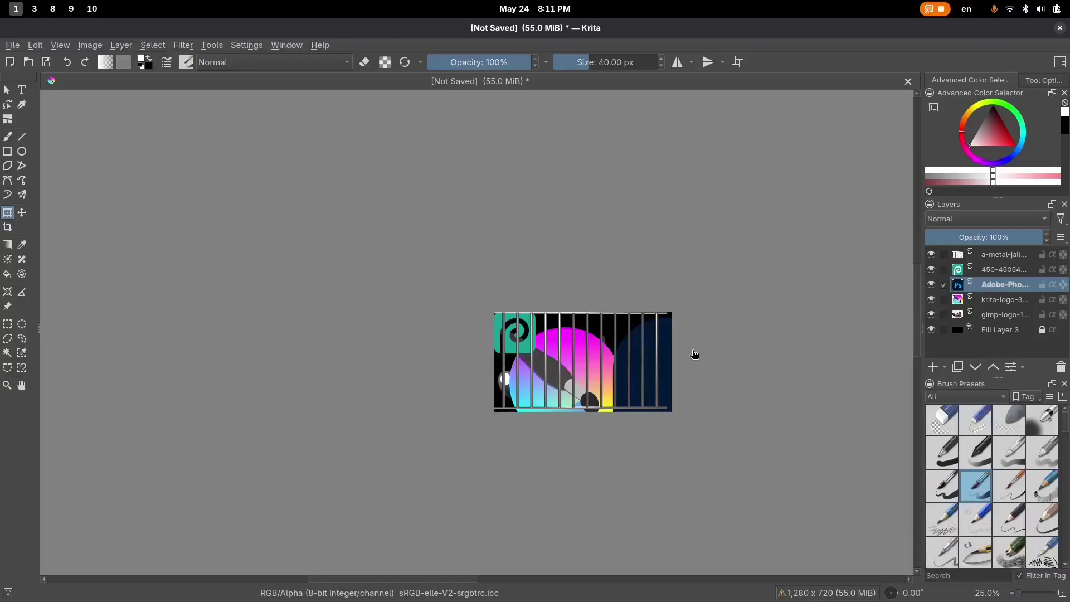
scroll(697, 354, "down", 1)
scroll(699, 365, "up", 2)
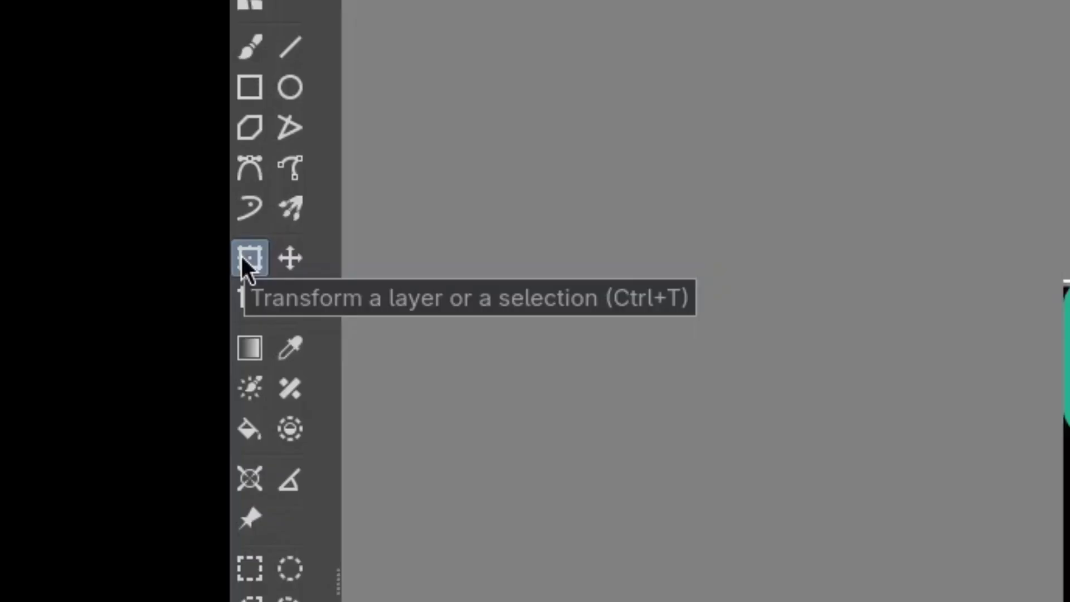
Transform the Photoshop logo, scaling it down to fit inside the right half of the canvas
left_click(243, 257)
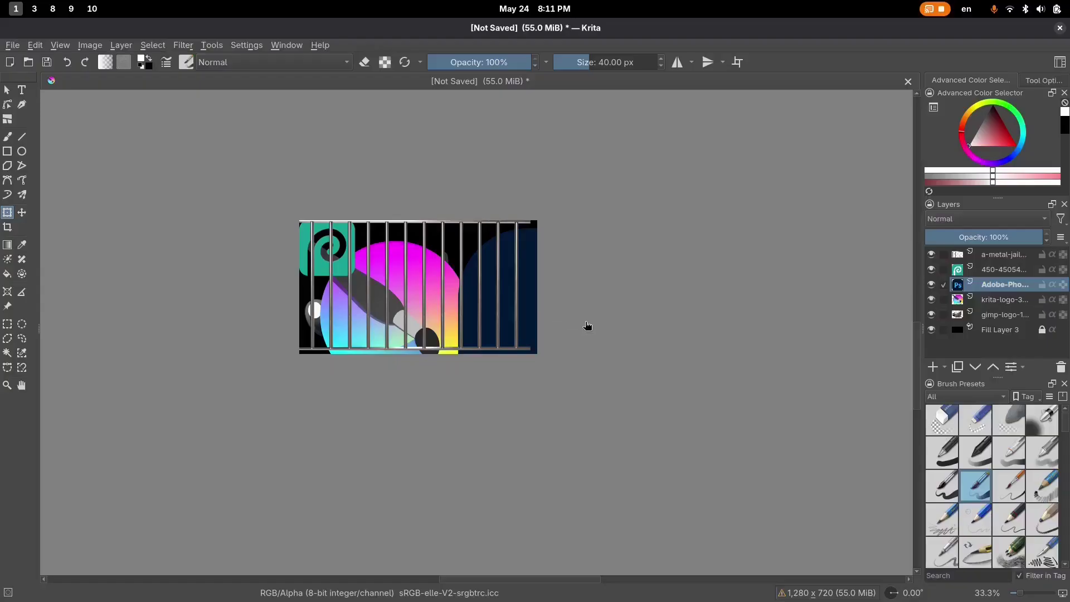
left_click_drag(641, 316, 620, 343)
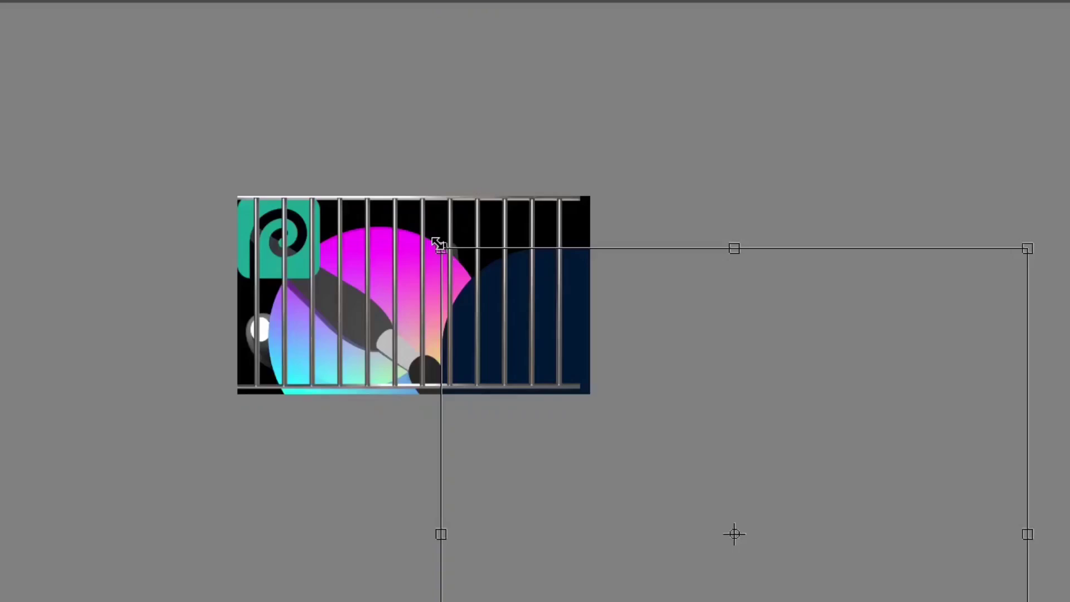
left_click_drag(441, 245, 294, 270)
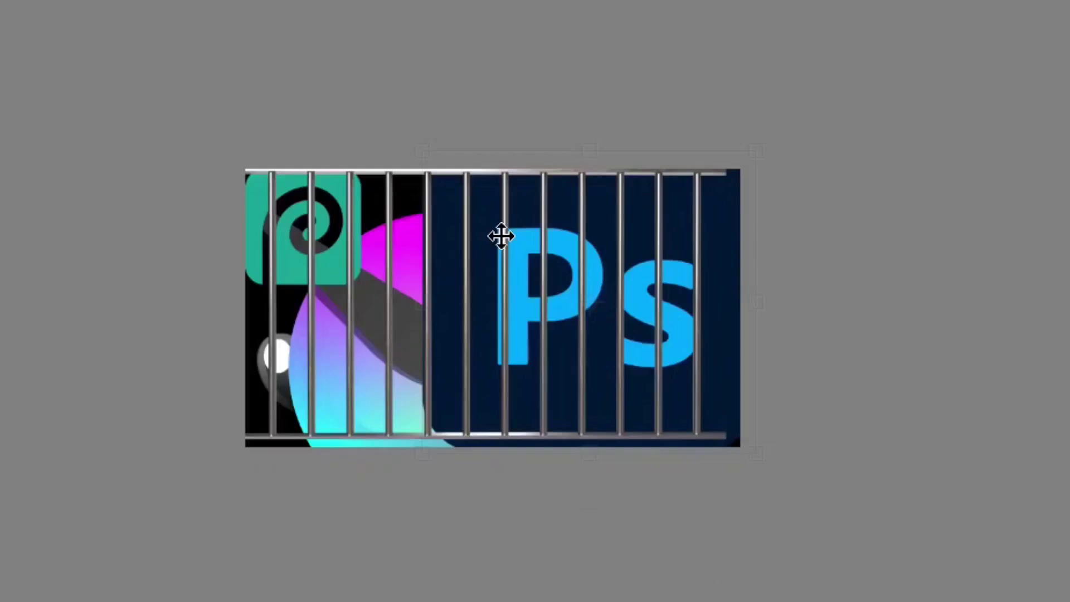
key("ctrl+t")
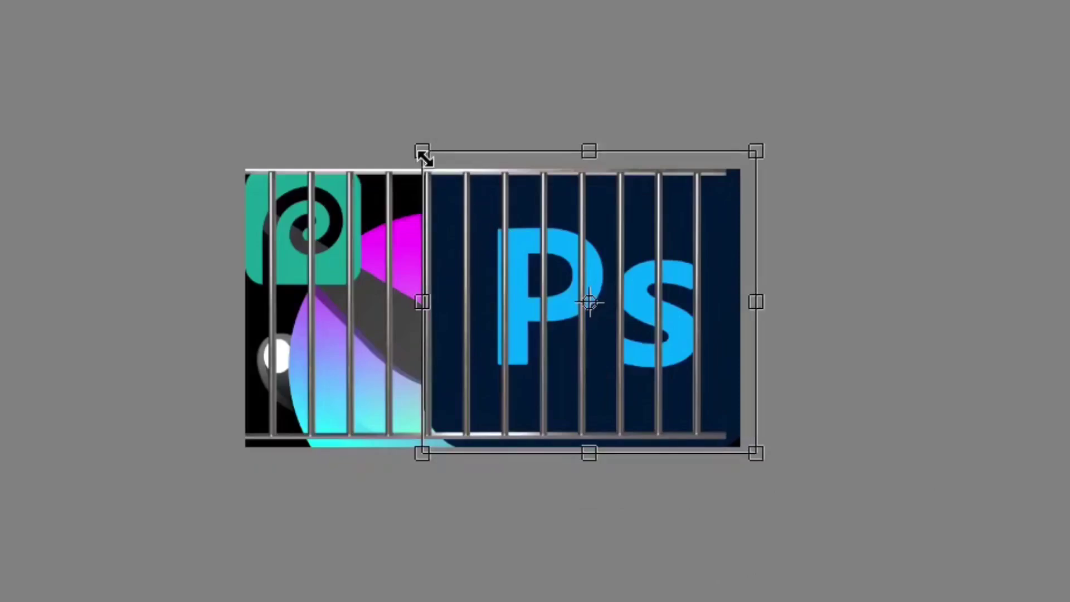
left_click_drag(420, 152, 353, 139)
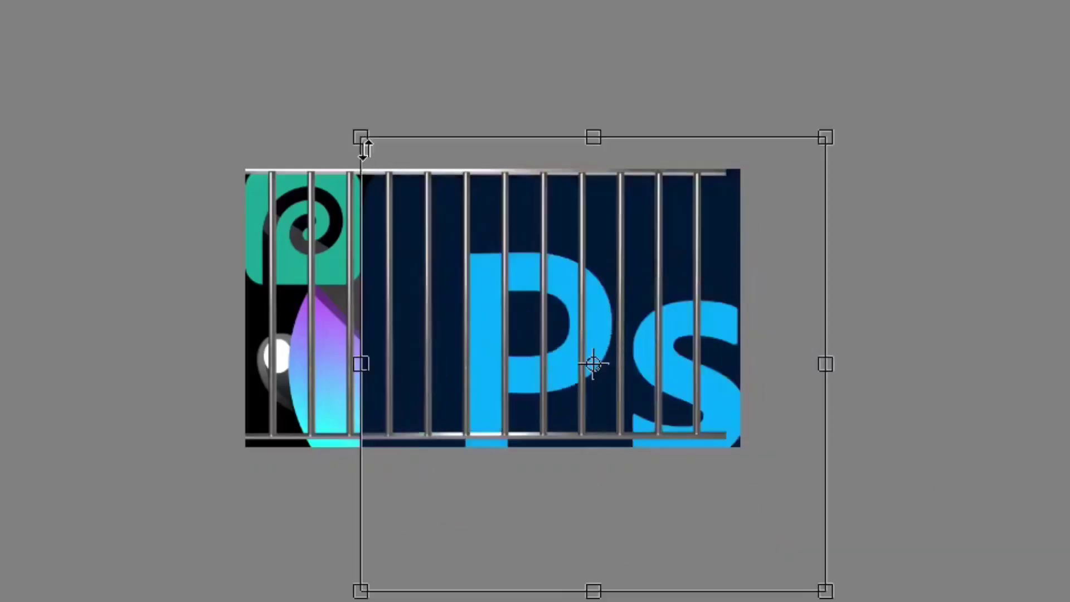
left_click_drag(358, 136, 441, 216)
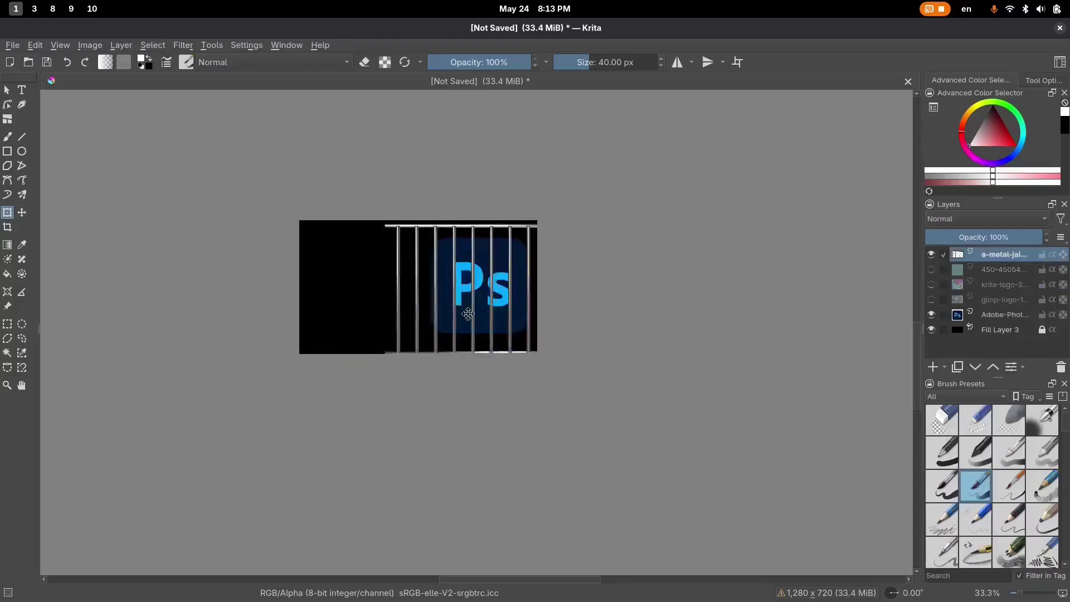
Move the jail bars over the Photoshop logo and stretch them horizontally so that four bars span the canvas's right half
left_click_drag(447, 310, 472, 311)
scroll(472, 310, "up", 2)
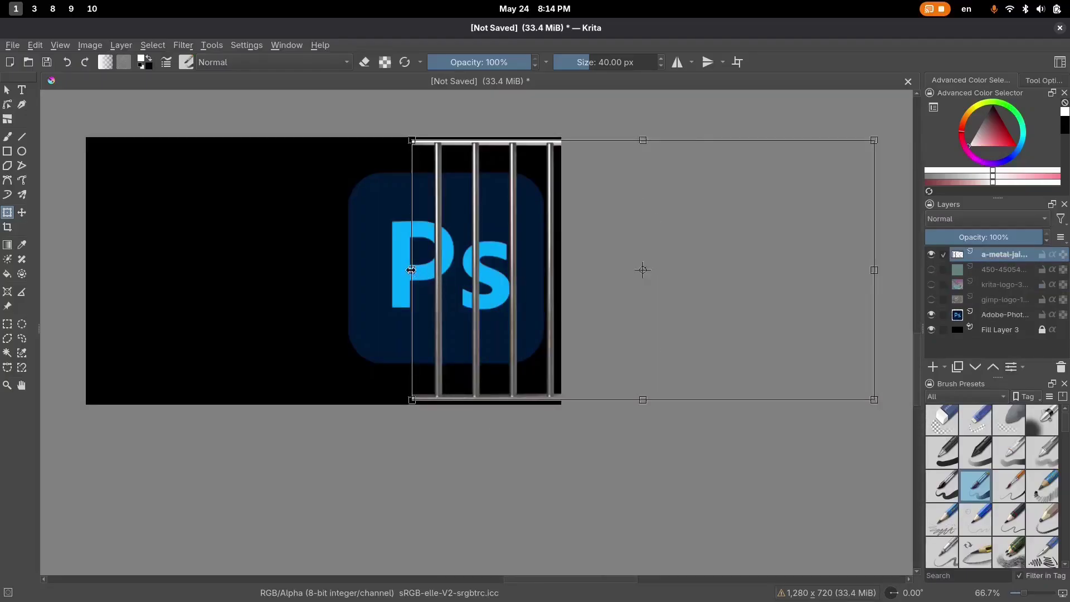
left_click_drag(411, 270, 320, 268)
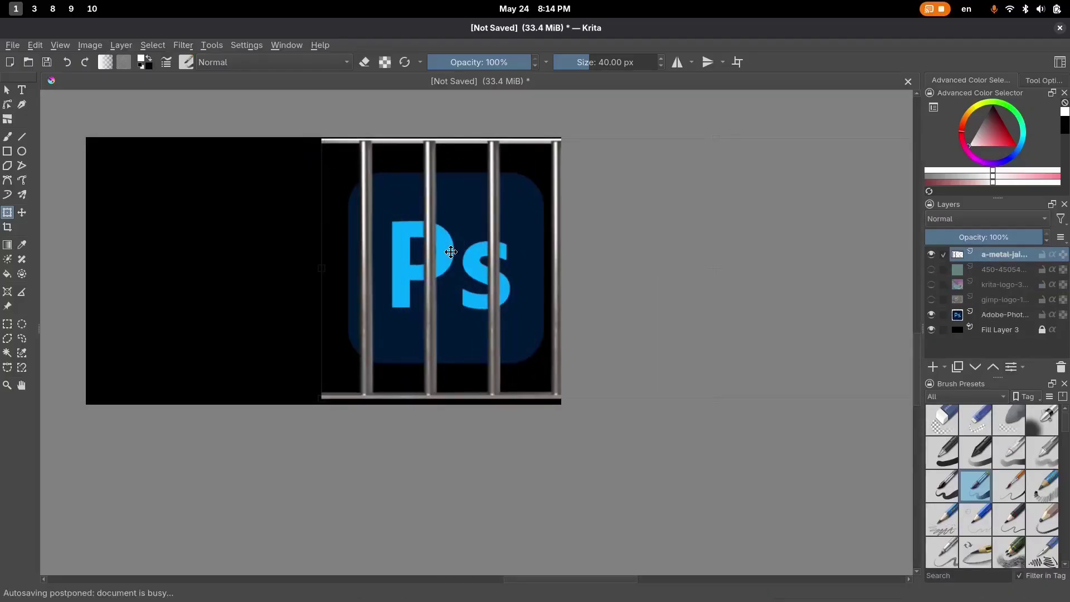
key("Return")
left_click_drag(478, 192, 381, 272)
Look up the snapping pop-up menu's shortcut in the Krita documentation and try moving the jail bars around the canvas
left_click_drag(434, 298, 630, 296)
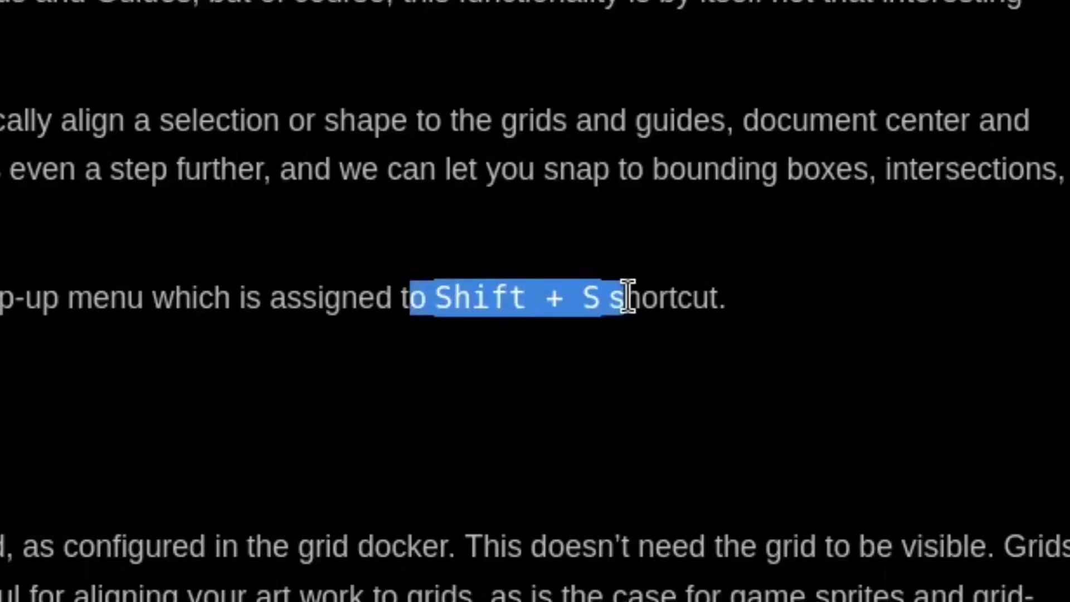
left_click(629, 297)
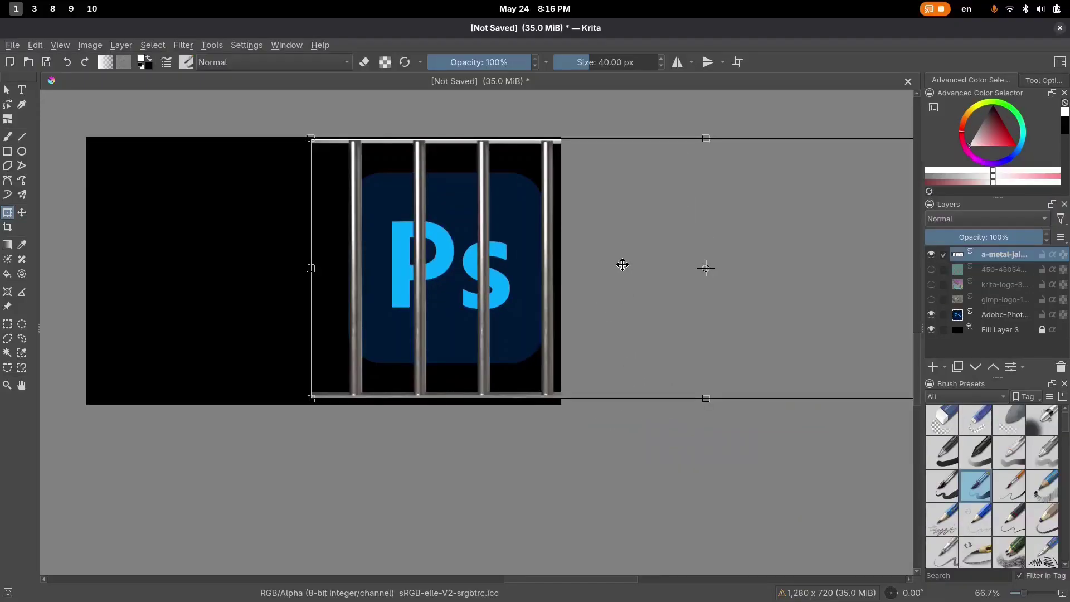
left_click_drag(623, 264, 437, 256)
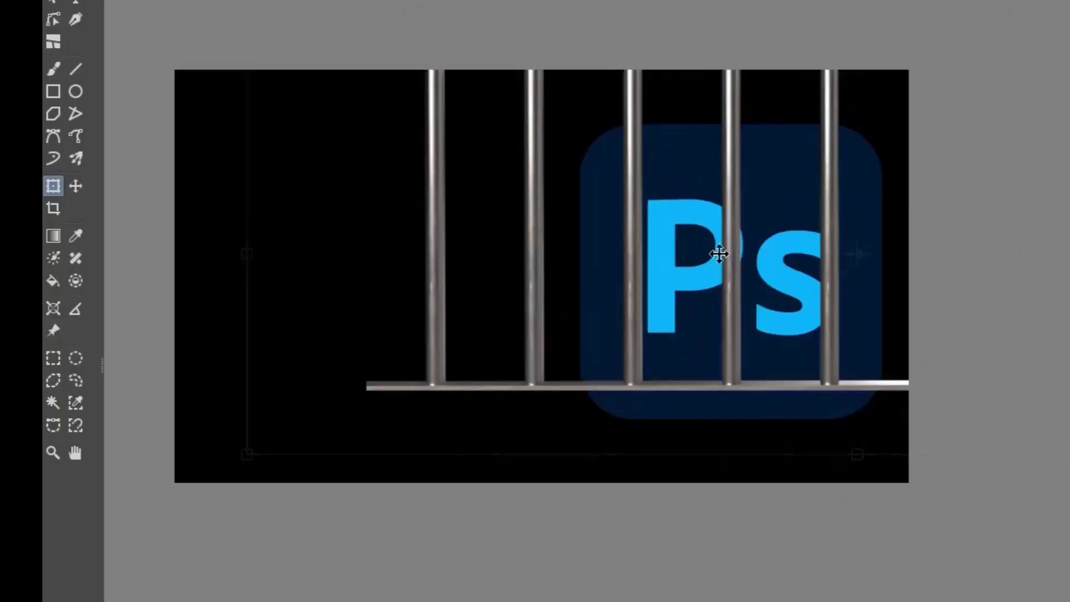
left_click_drag(719, 253, 1017, 267)
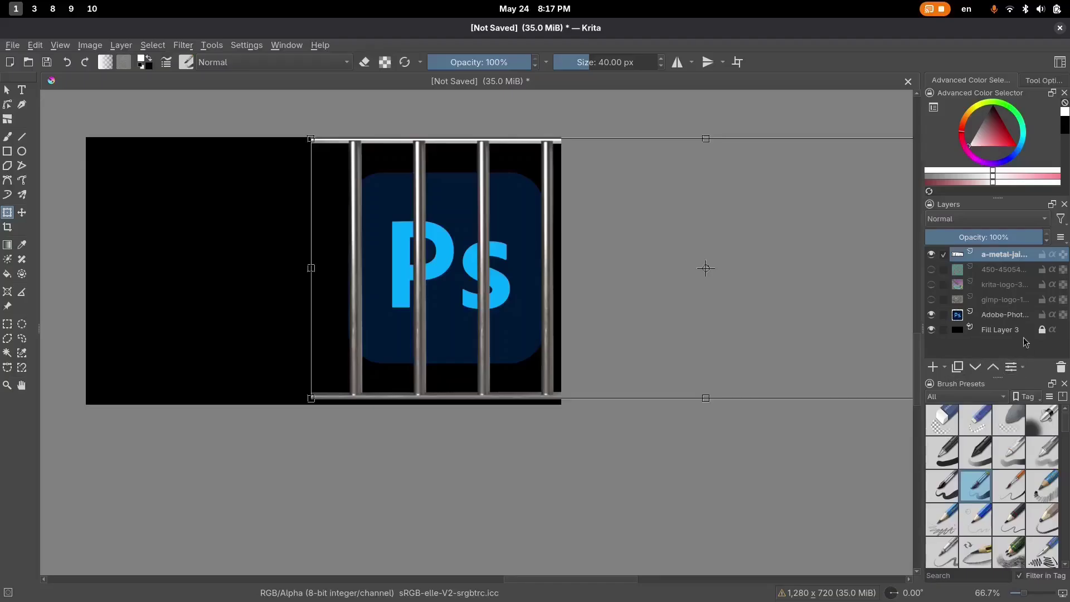
Add a transparency mask to the jail bars layer
left_click(944, 366)
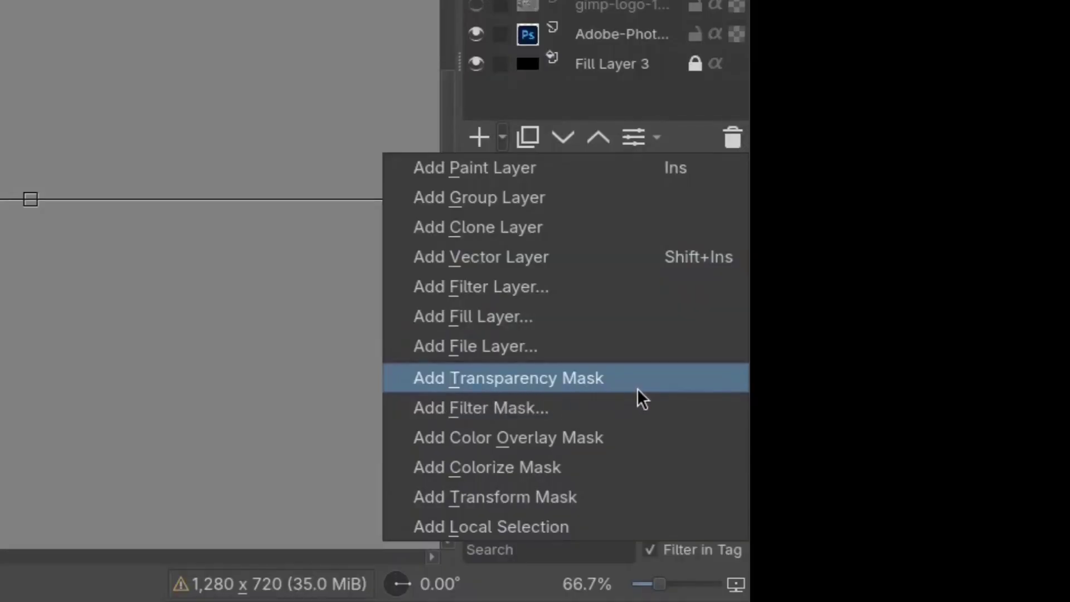
left_click(639, 388)
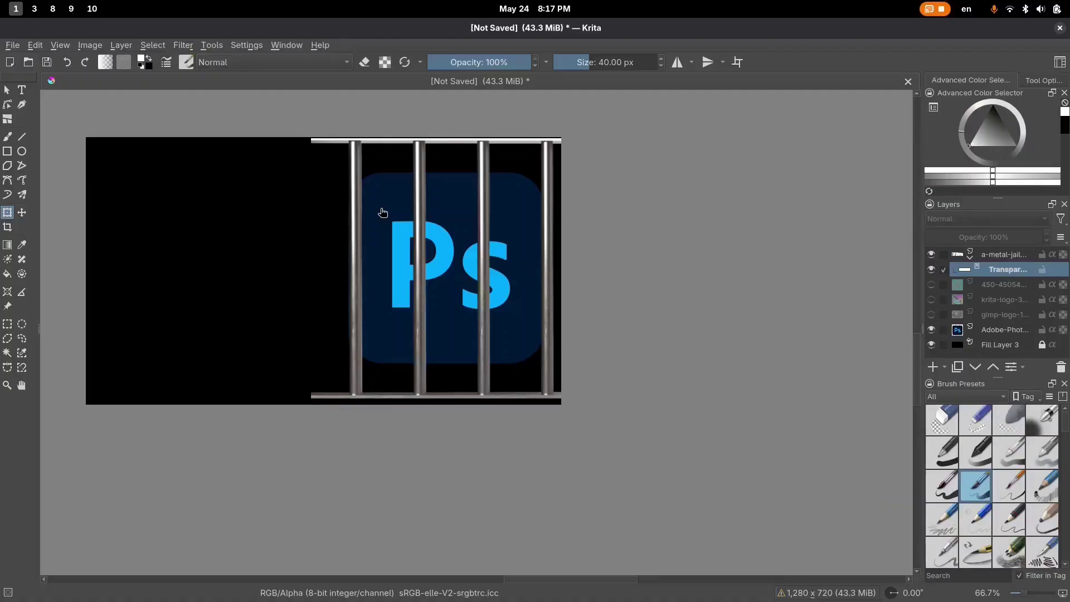
Pick the freehand brush and make black the painting colour for the jail bars' transparency mask
key("b")
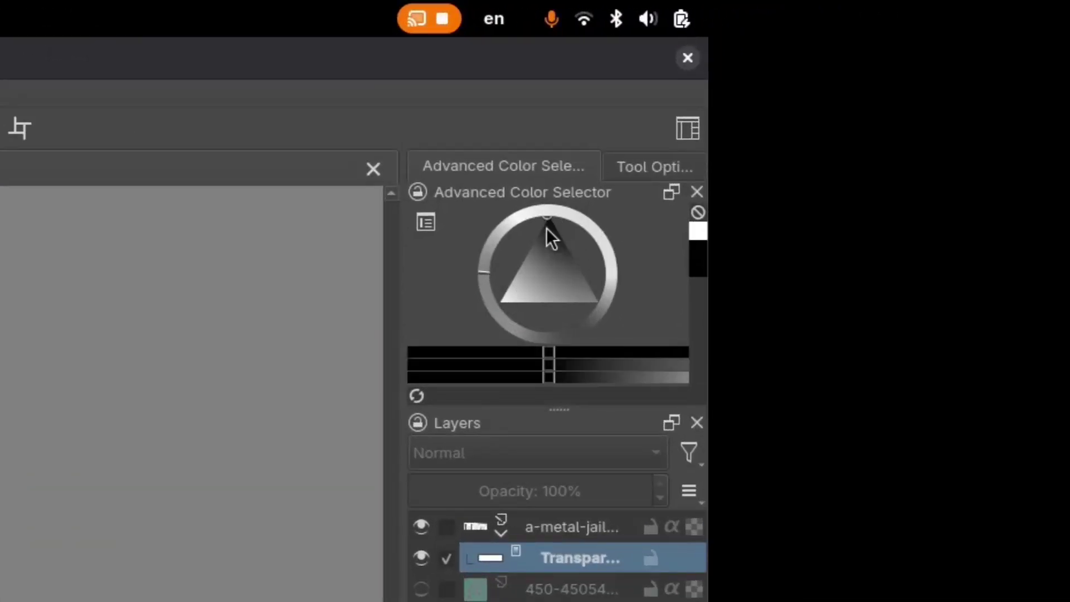
key("x")
key("x")
key("x")
key("x")
key("x")
key("x")
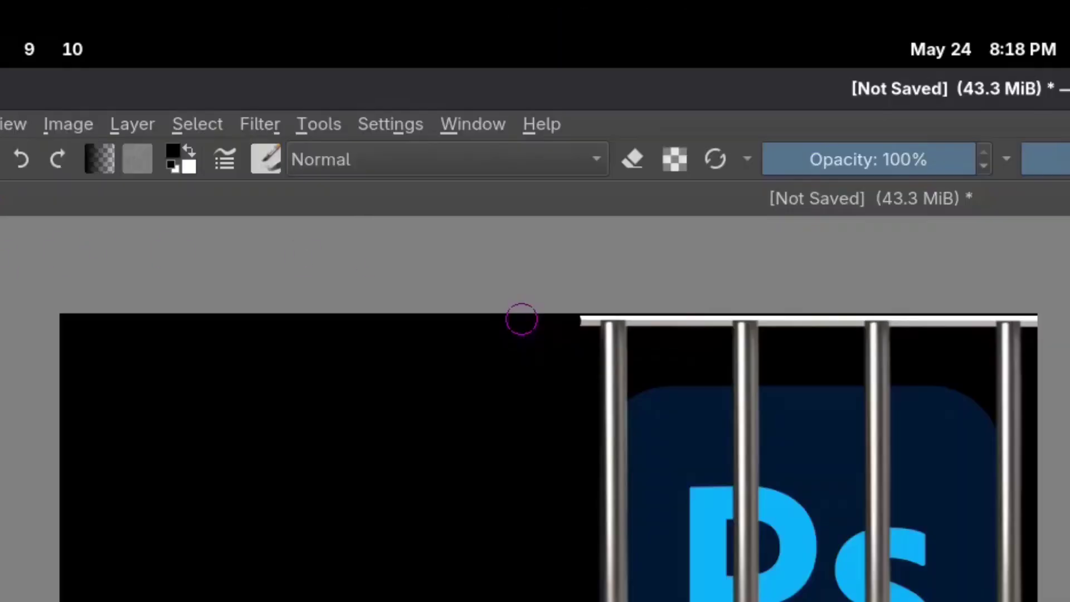
Undo the trial mask stroke on the left end of the jail bars' upper rail
key("ctrl+z")
key("ctrl+shift+z")
key("ctrl+z")
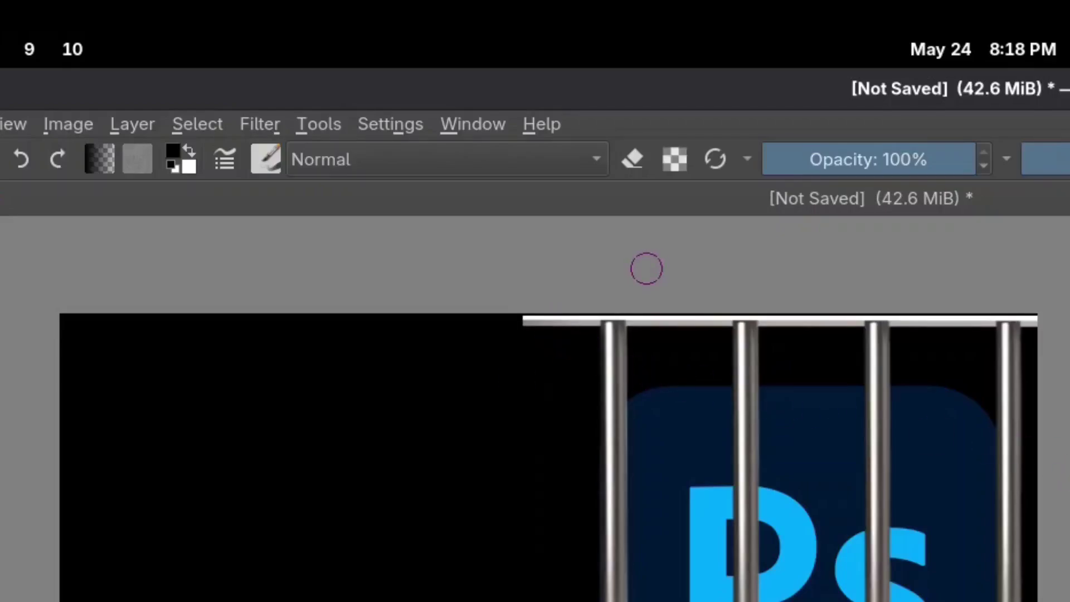
Set the brush size to 325.91 px and mask out the protruding left ends of the jail bars' upper and lower rails
right_click(633, 262)
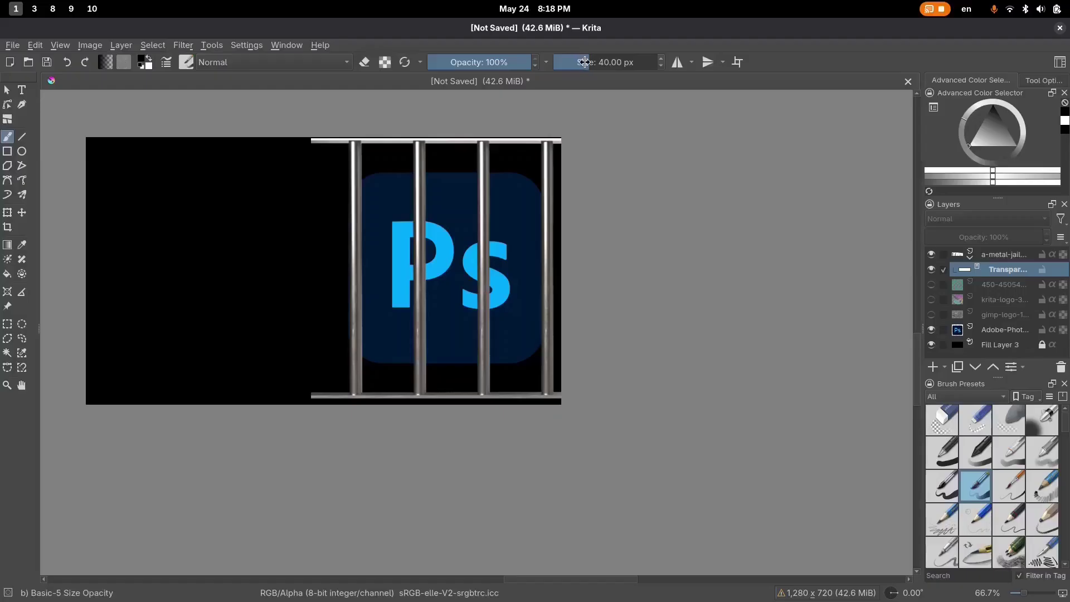
left_click_drag(579, 62, 630, 62)
left_click(1004, 254)
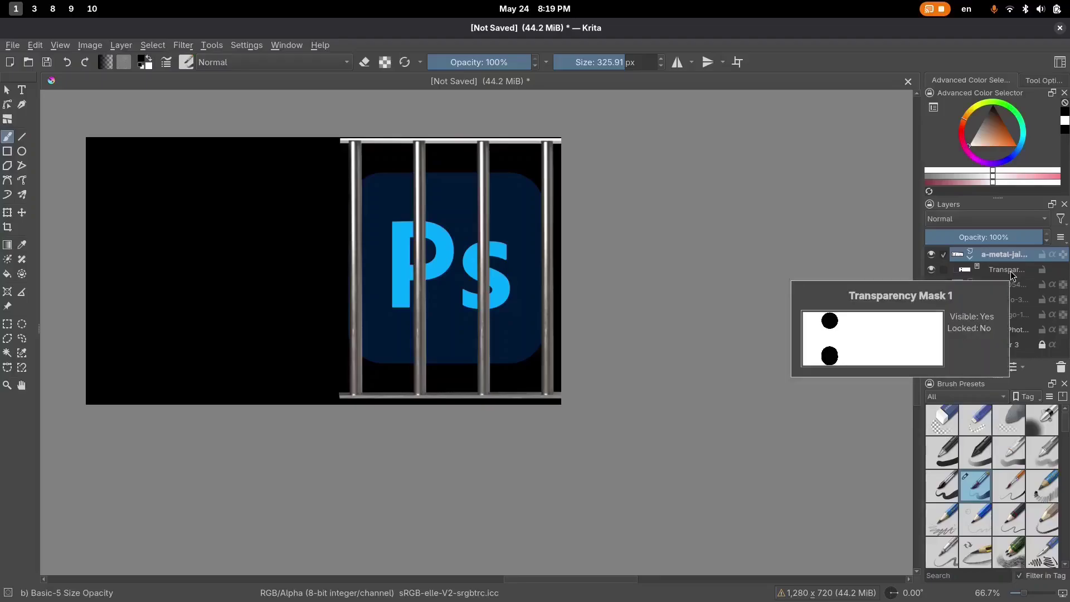
Try to display the jail bars' transparency mask on its own and to select it together with its layer
left_click(1012, 273, "alt")
key("ctrl+z")
key("ctrl+z")
left_click(986, 255)
left_click(1059, 261, "ctrl")
left_click(1068, 264, "ctrl")
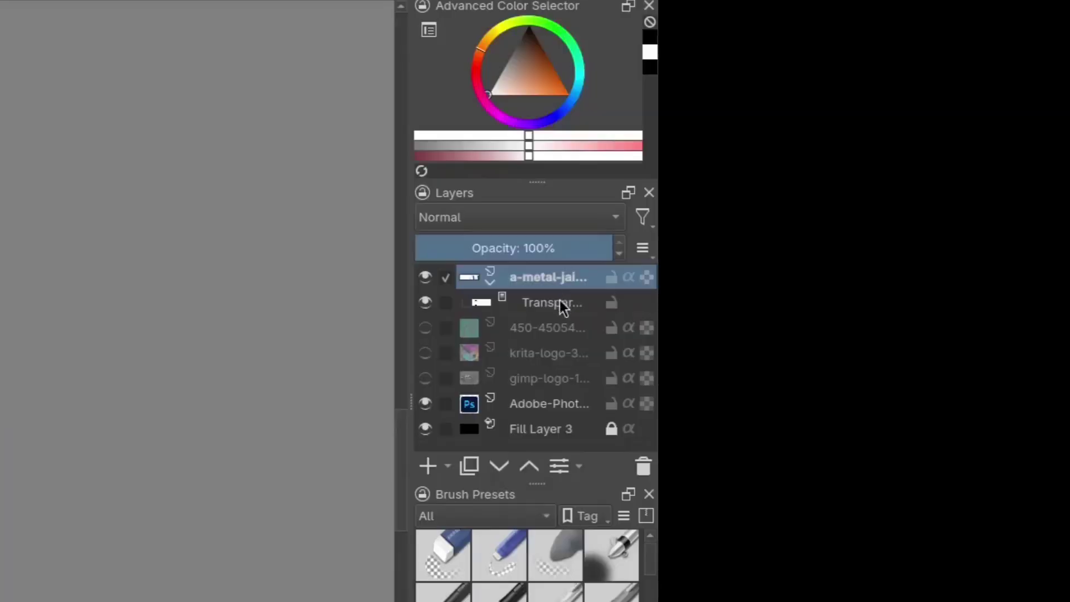
left_click(559, 302, "ctrl")
left_click(560, 298, "ctrl")
left_click(549, 300, "ctrl")
left_click(591, 279)
Arrange the Krita, Photopea and GIMP logos in a cluster on the left half of the canvas
left_click_drag(141, 316, 373, 277)
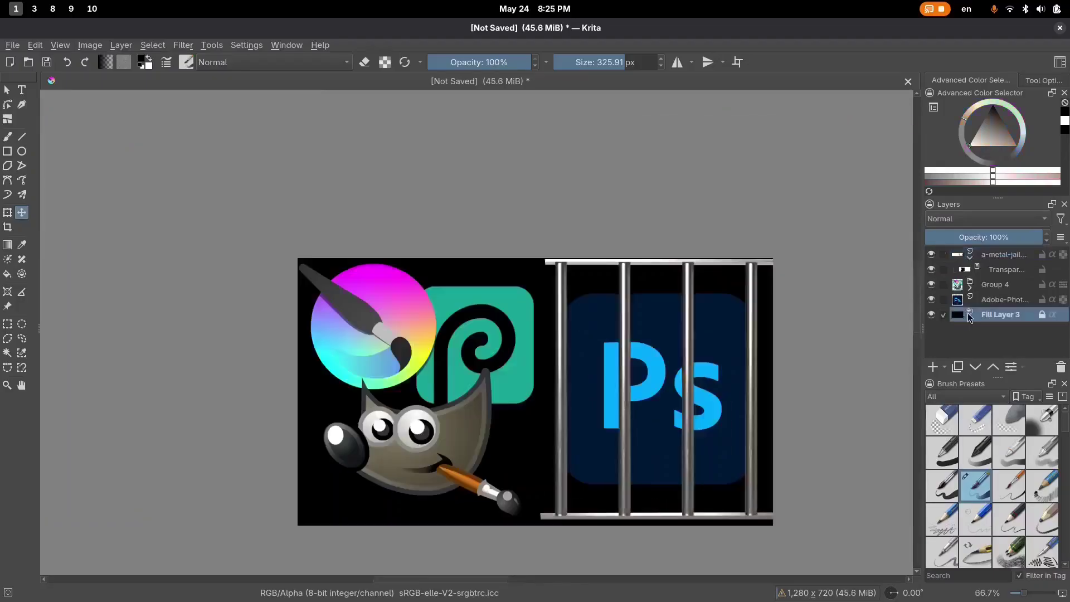
Move the black fill layer to the top of the layer stack and give it a transparency mask
right_click(970, 317)
key("Escape")
left_click_drag(995, 320, 997, 251)
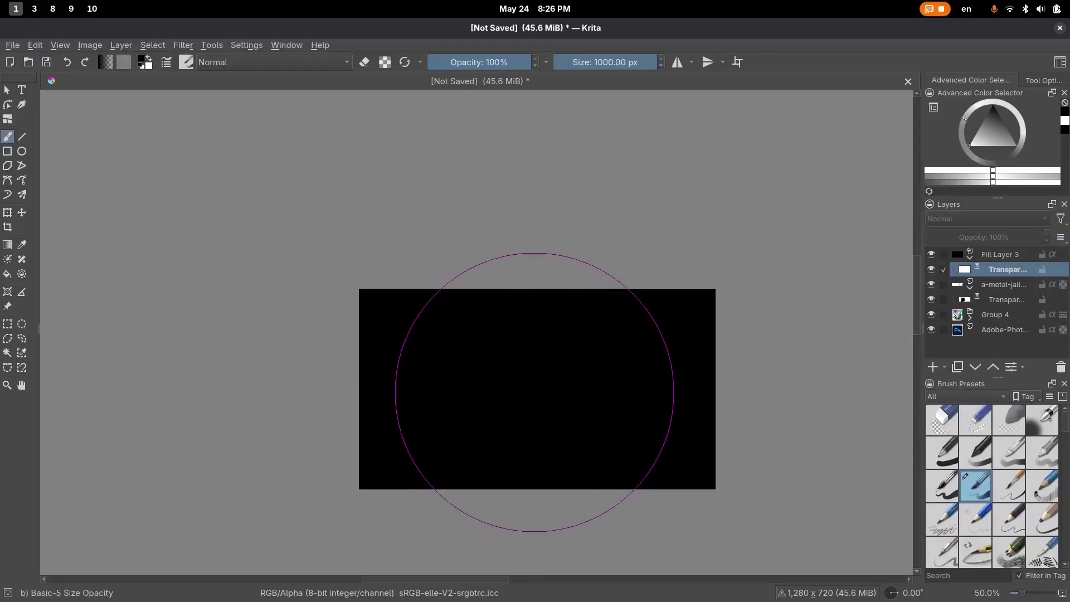
Soften the brush tip by lowering its horizontal fade and set the brush size to 1000 px
mouse_move(547, 519)
left_mouse_down()
mouse_move(502, 521)
mouse_move(795, 64)
left_mouse_up()
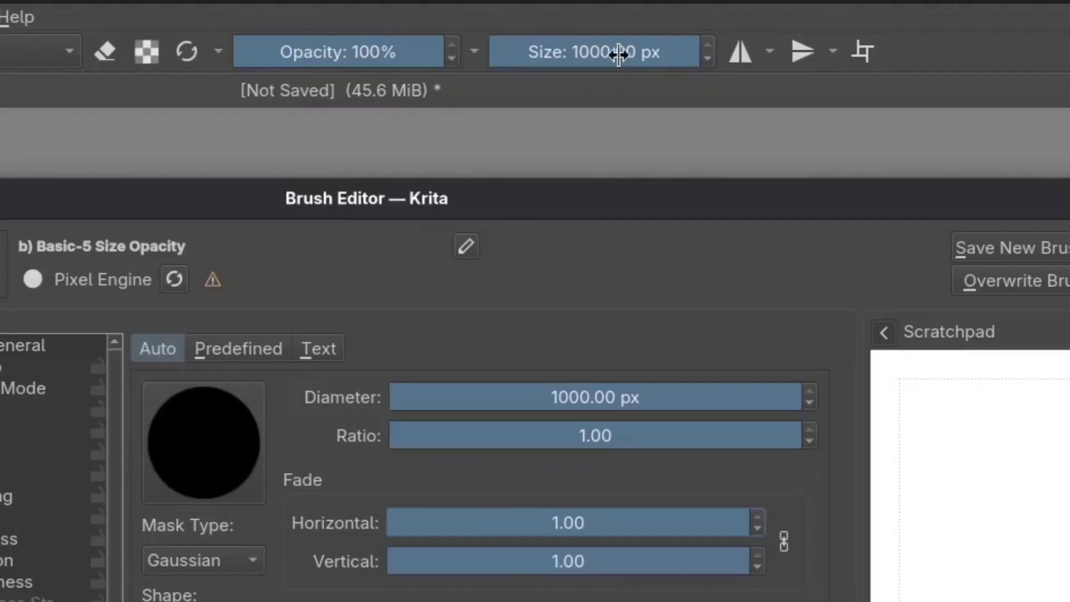
left_click_drag(649, 520, 559, 510)
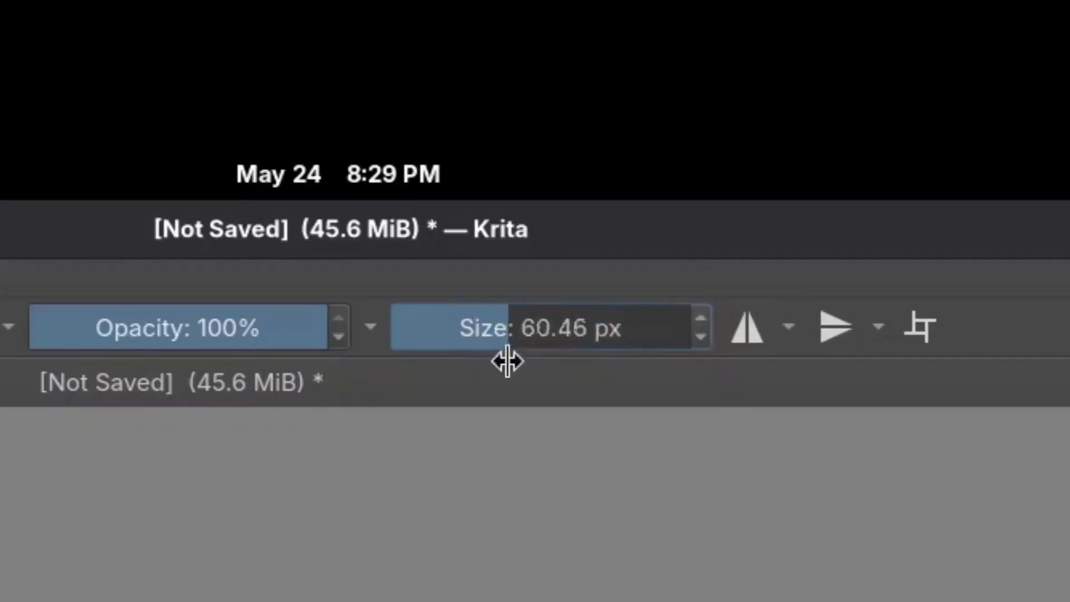
left_click_drag(508, 361, 795, 375)
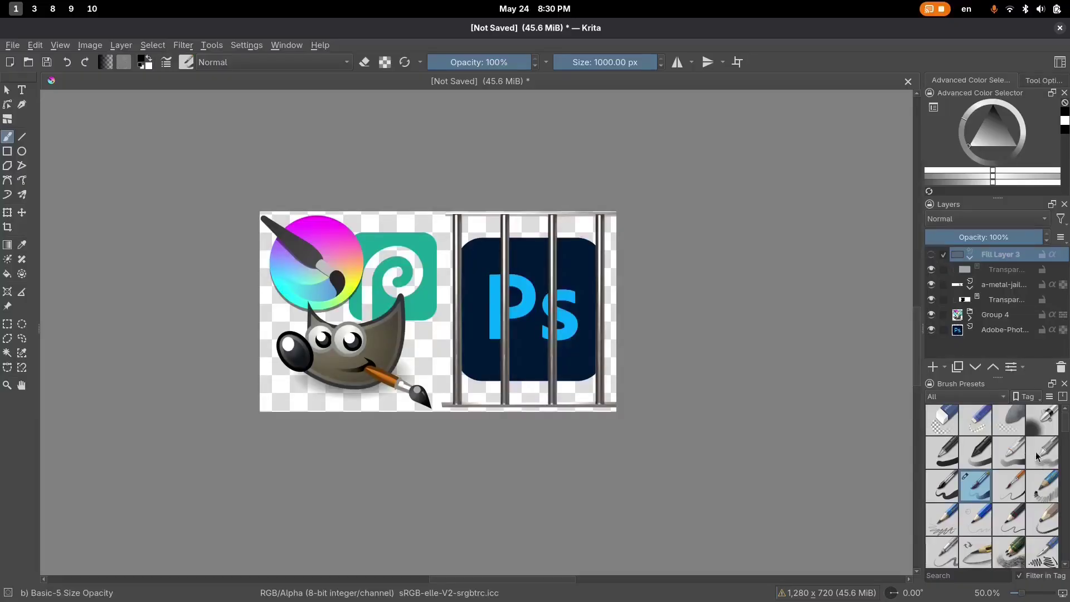
Add paint layers and paint a black vignette around the canvas edges and a dark purple background behind the logos
left_click(938, 367)
scroll(668, 337, "down", 2)
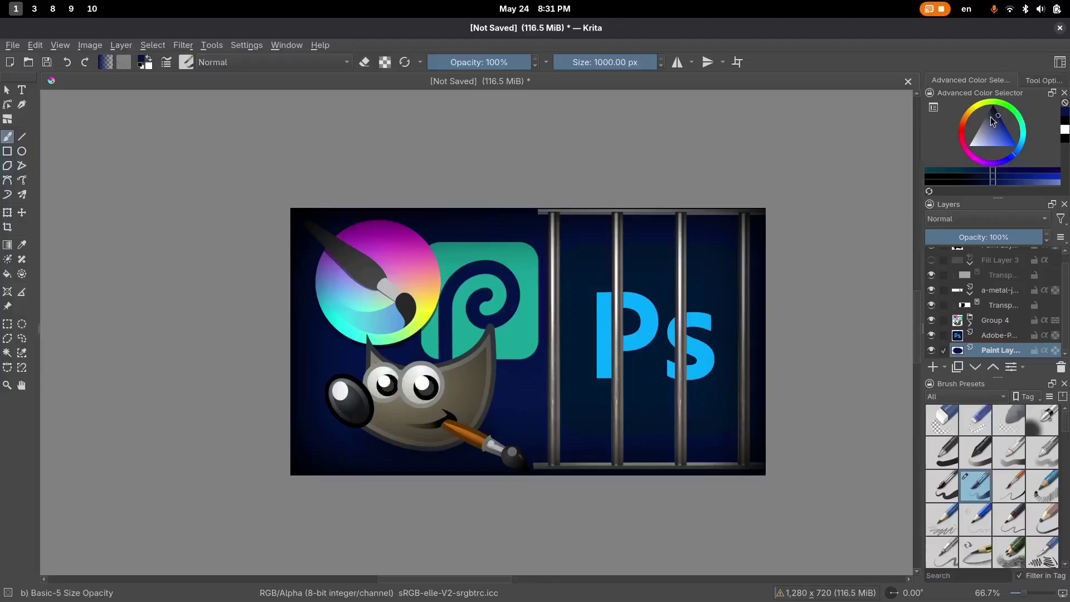
left_click(991, 117)
mouse_move(466, 406)
left_mouse_down()
mouse_move(692, 454)
mouse_move(741, 215)
mouse_move(340, 554)
left_mouse_up()
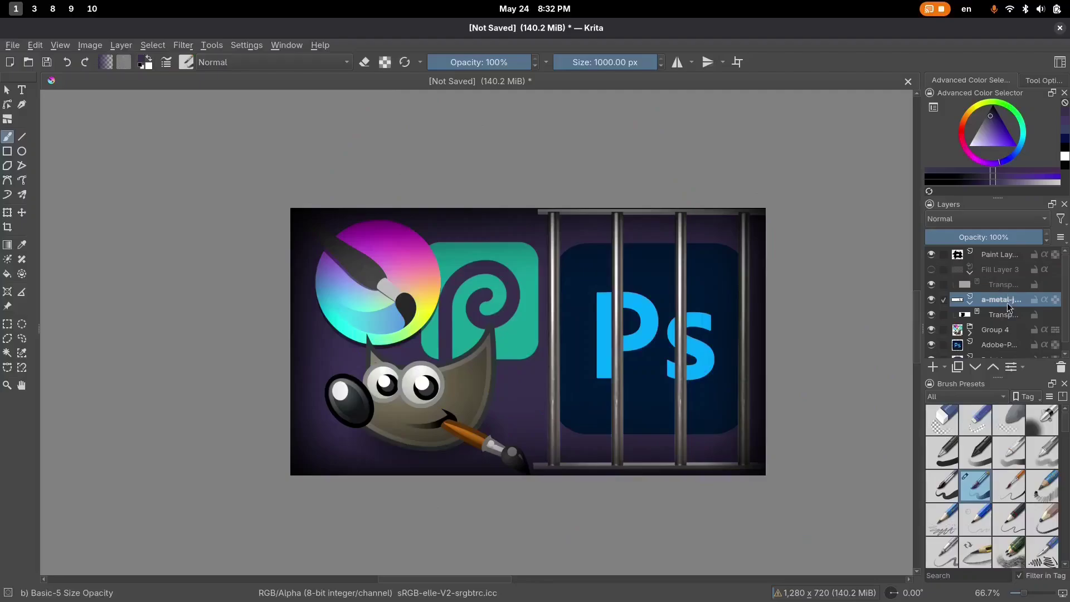
Add a Levels filter layer above the jail bars and lower its white output level to darken the image
left_click(945, 367)
left_click(948, 437)
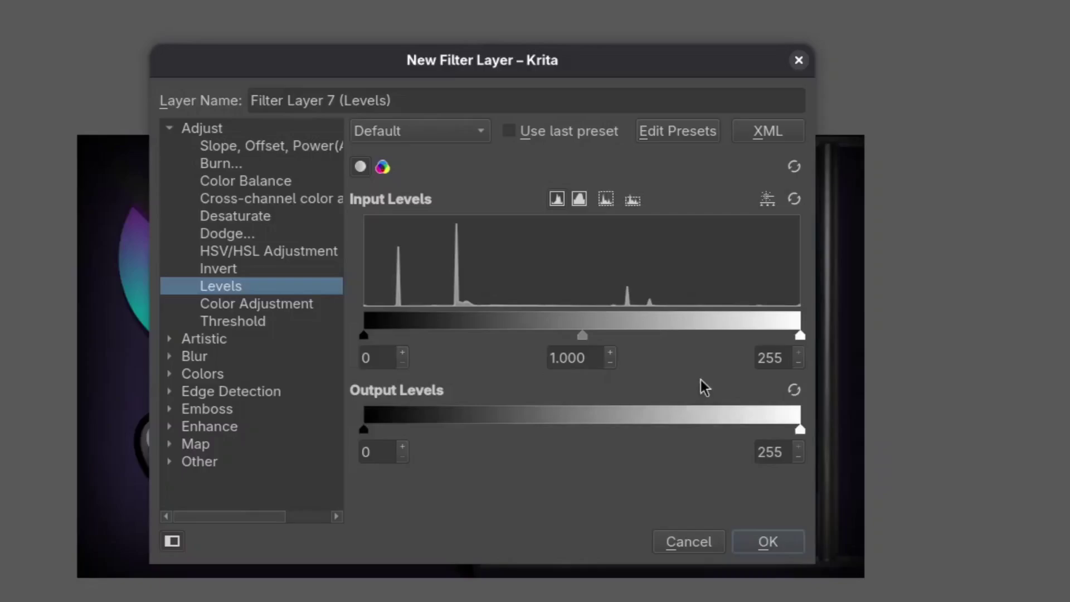
left_click_drag(802, 434, 631, 439)
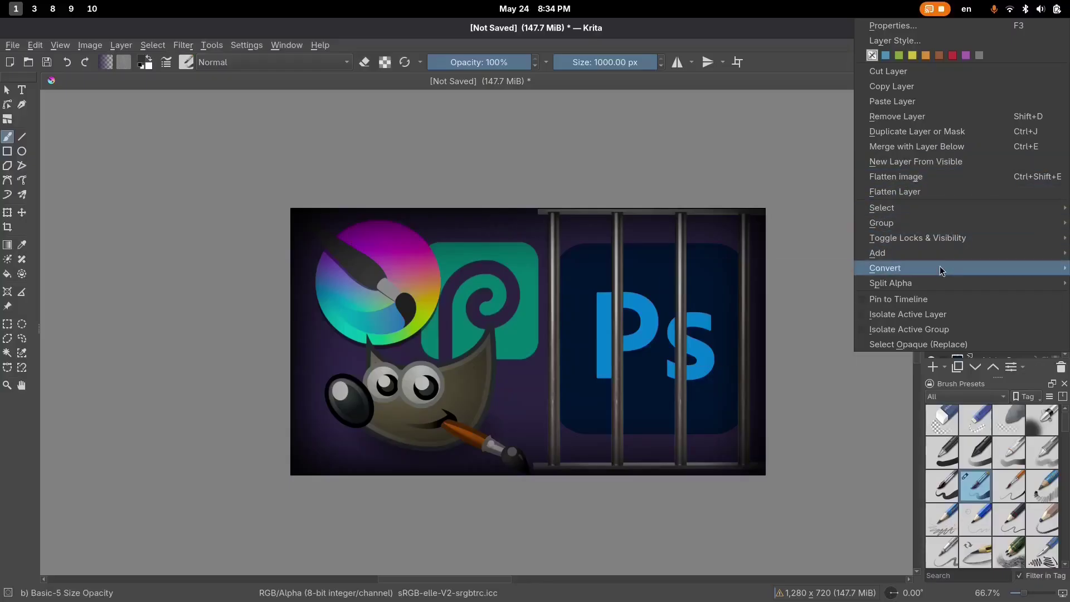
Check the layer options for clipping, and read the web search answer about clipping masks in Krita
mouse_move(942, 272)
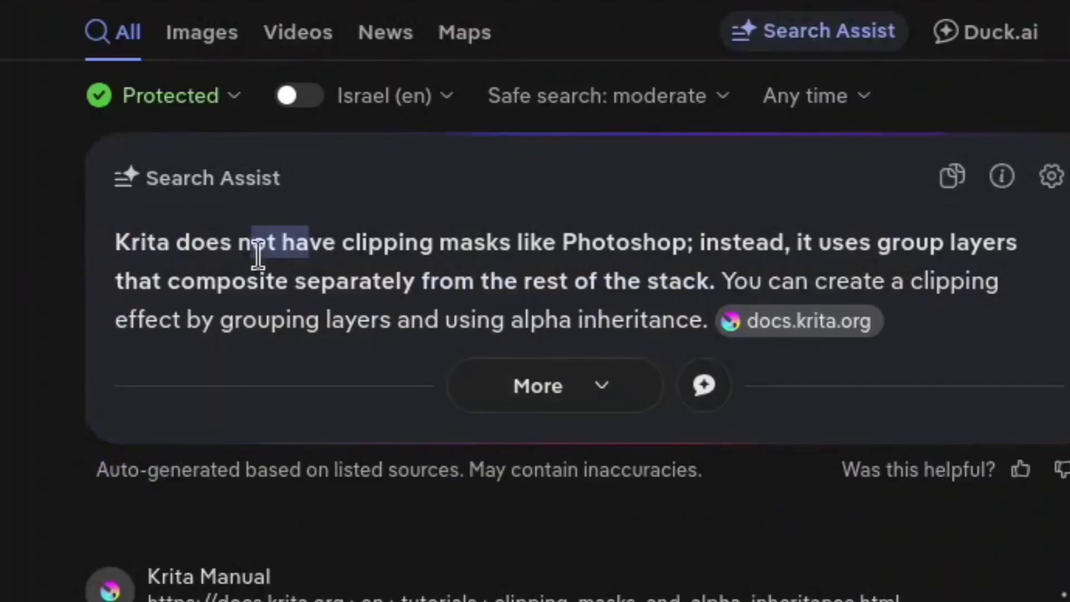
left_click_drag(222, 242, 946, 255)
left_click_drag(181, 279, 731, 282)
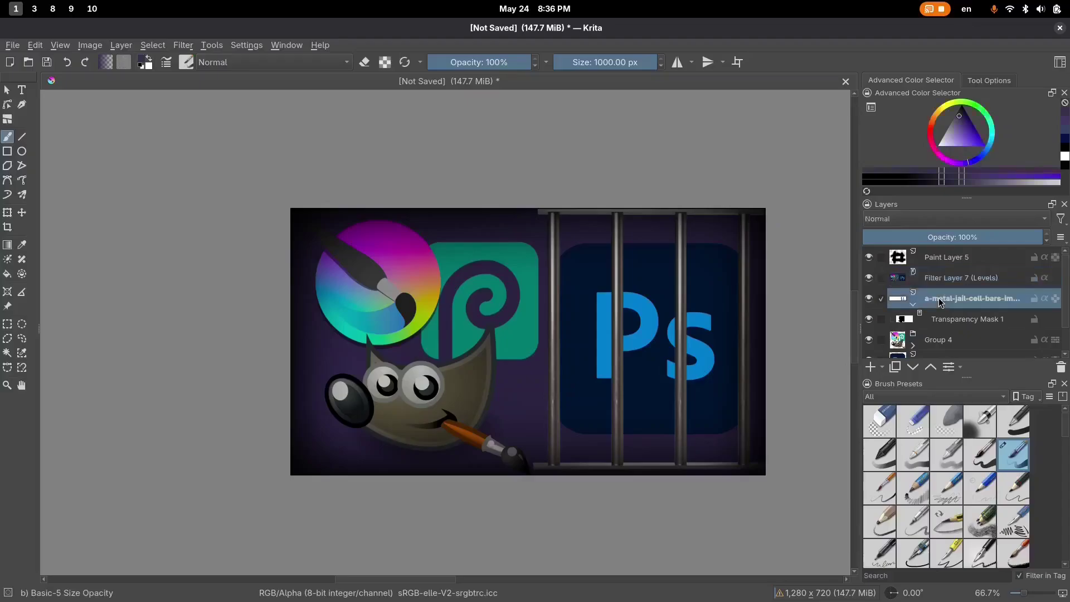
Try sliding the jail bars layer horizontally across the canvas with the Levels filter layer hidden
left_click(944, 286)
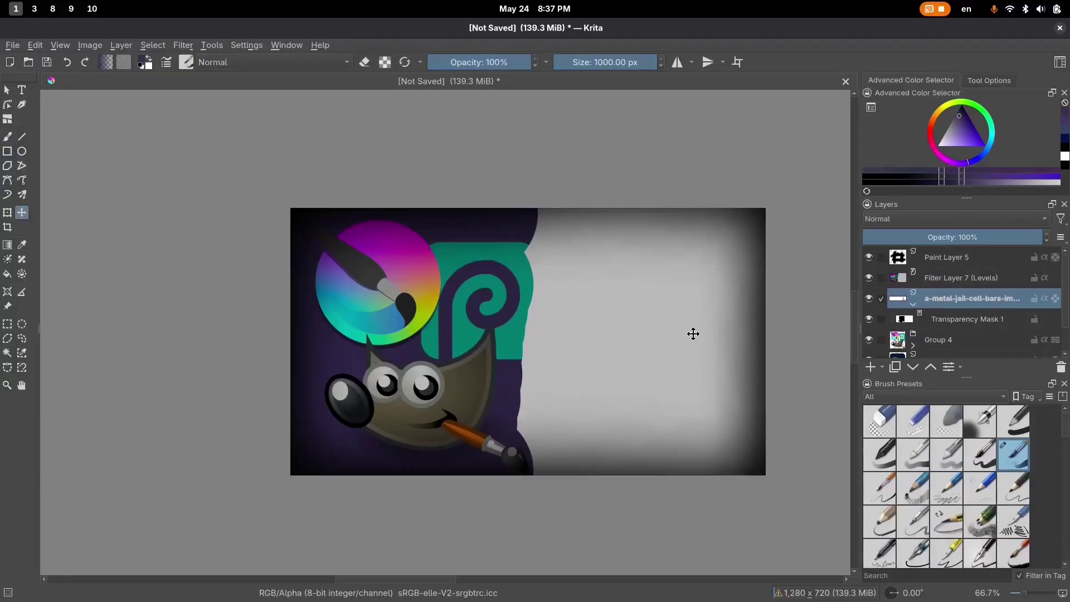
left_click_drag(708, 335, 325, 325)
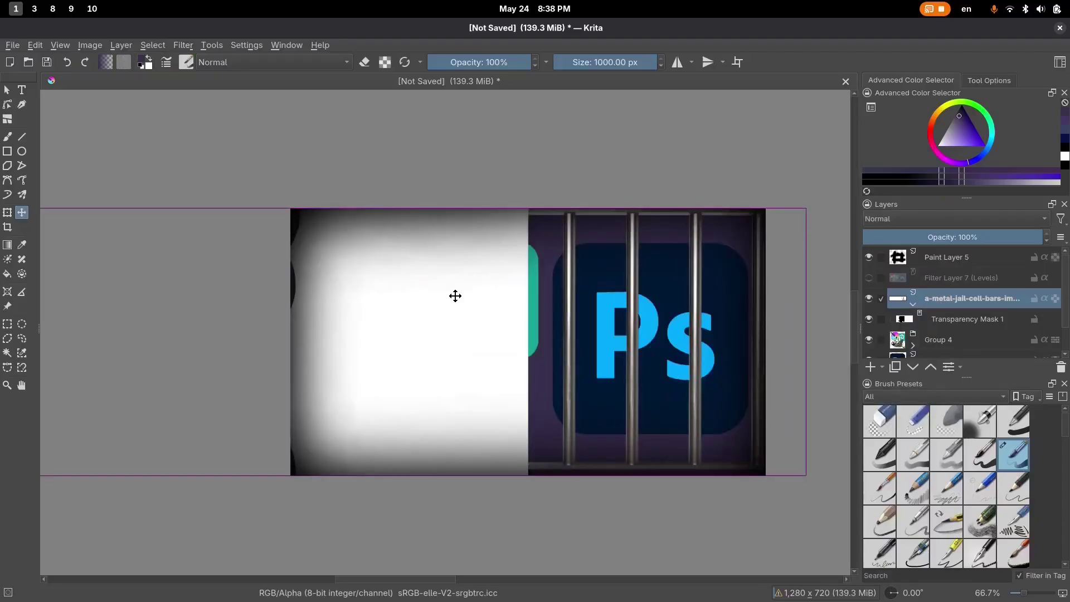
left_click_drag(455, 296, 479, 295)
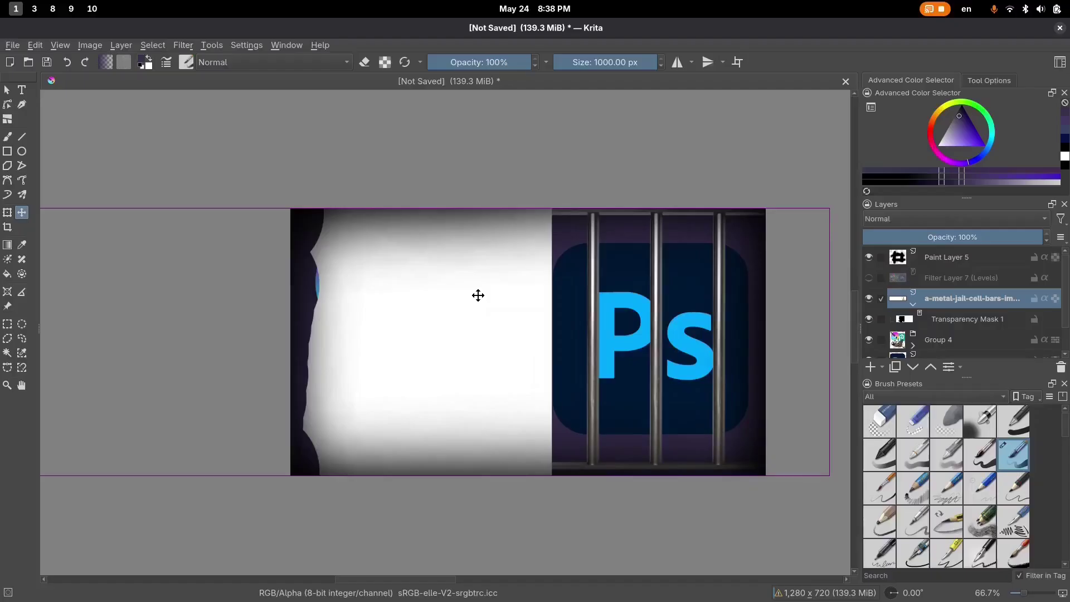
Group the Levels filter layer with the jail bars layer and collapse the new group
left_click(928, 278, "ctrl")
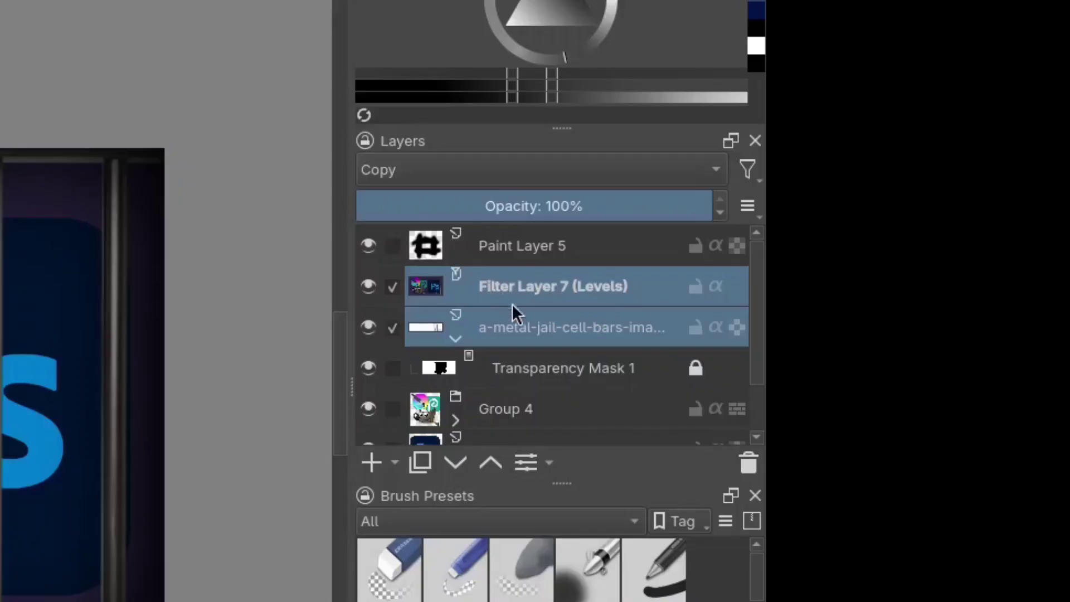
key("ctrl+g")
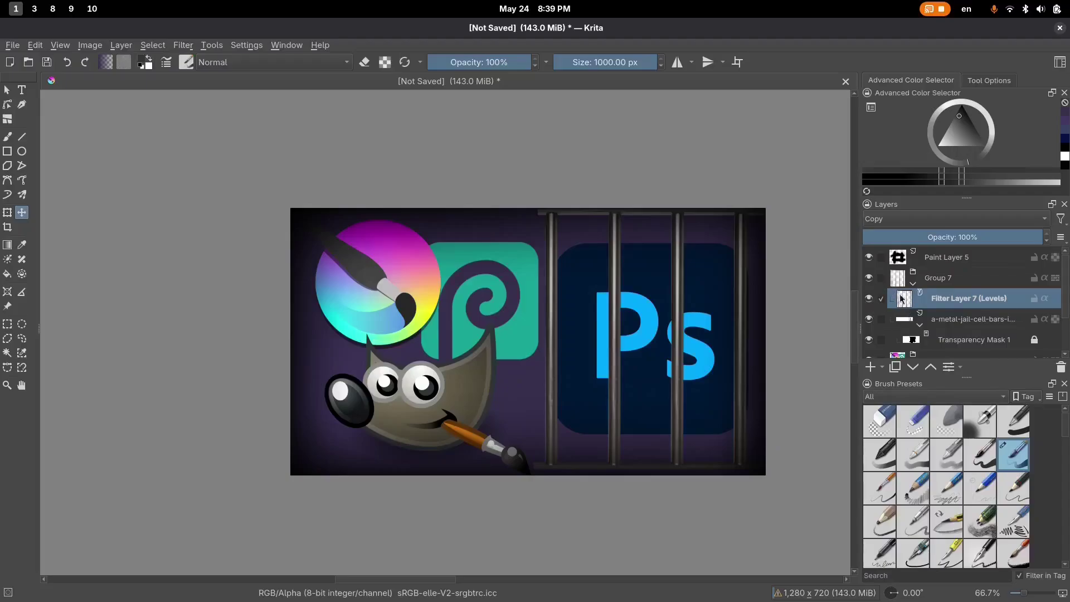
left_click(913, 283)
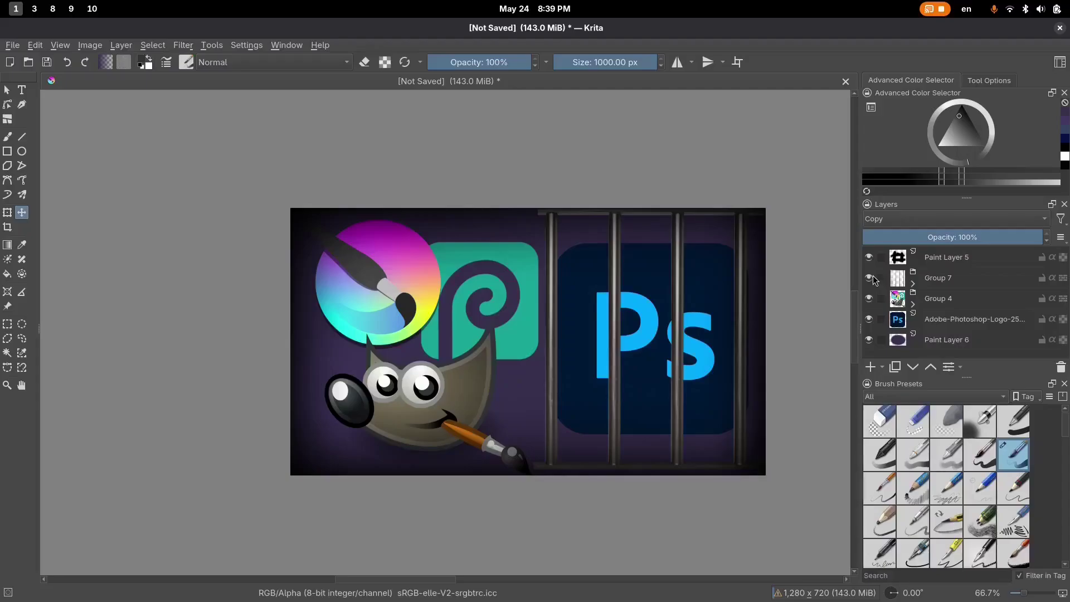
Open the layer styles of the free editors' logo group and enable Bevel and Emboss
left_click(898, 299)
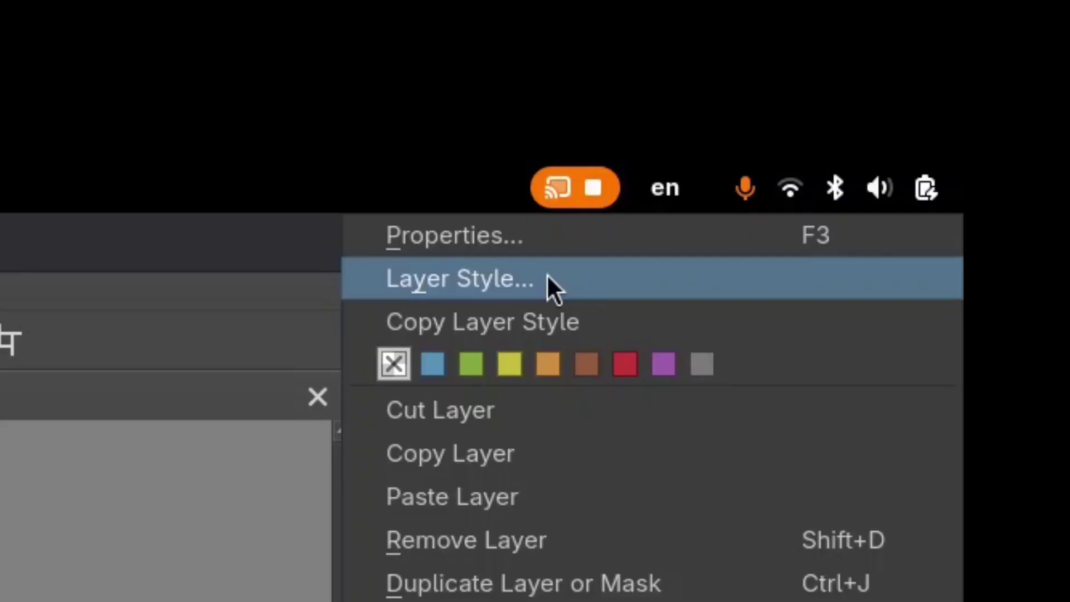
left_click(547, 273)
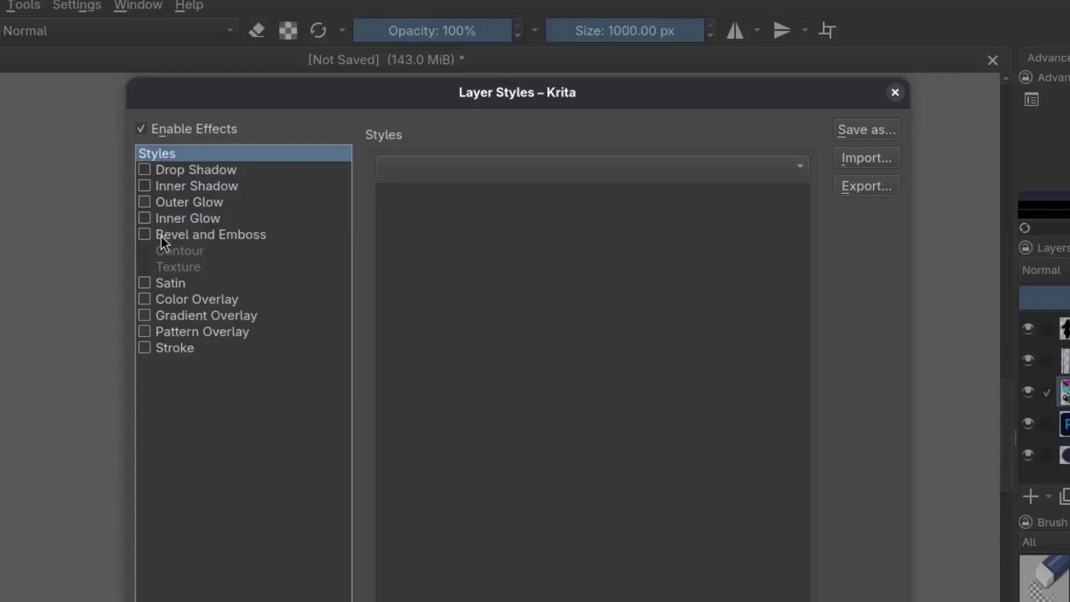
left_click(149, 236)
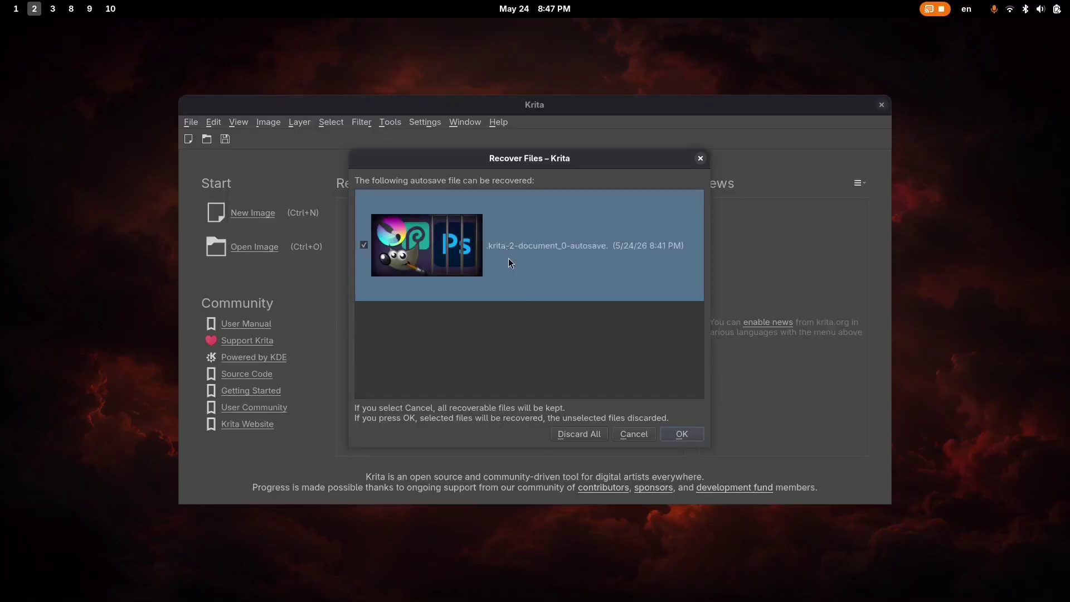
Recover the autosaved thumbnail document after reopening Krita
left_click(682, 435)
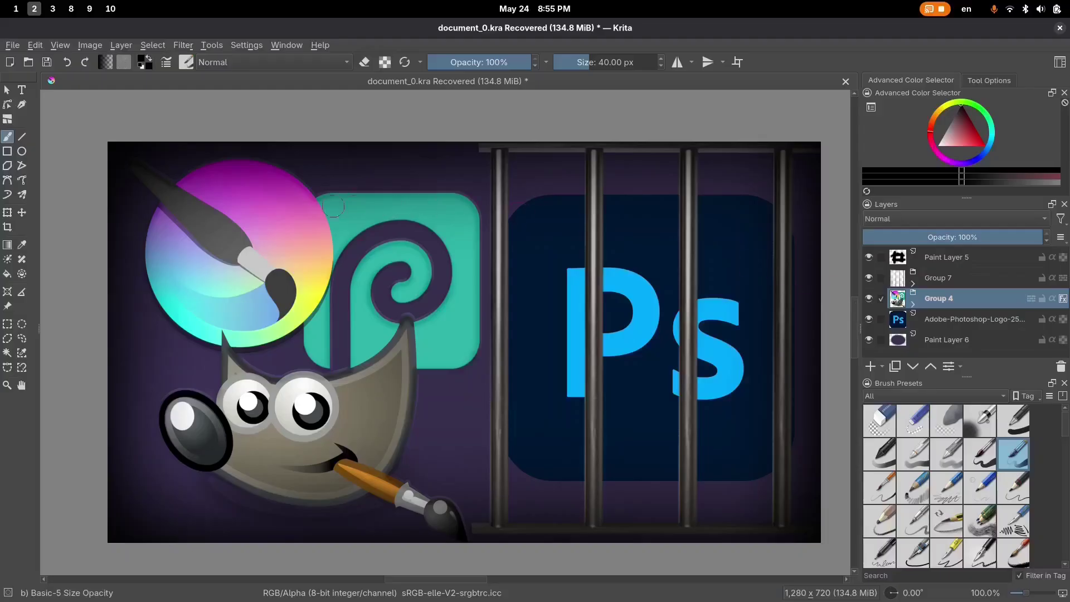